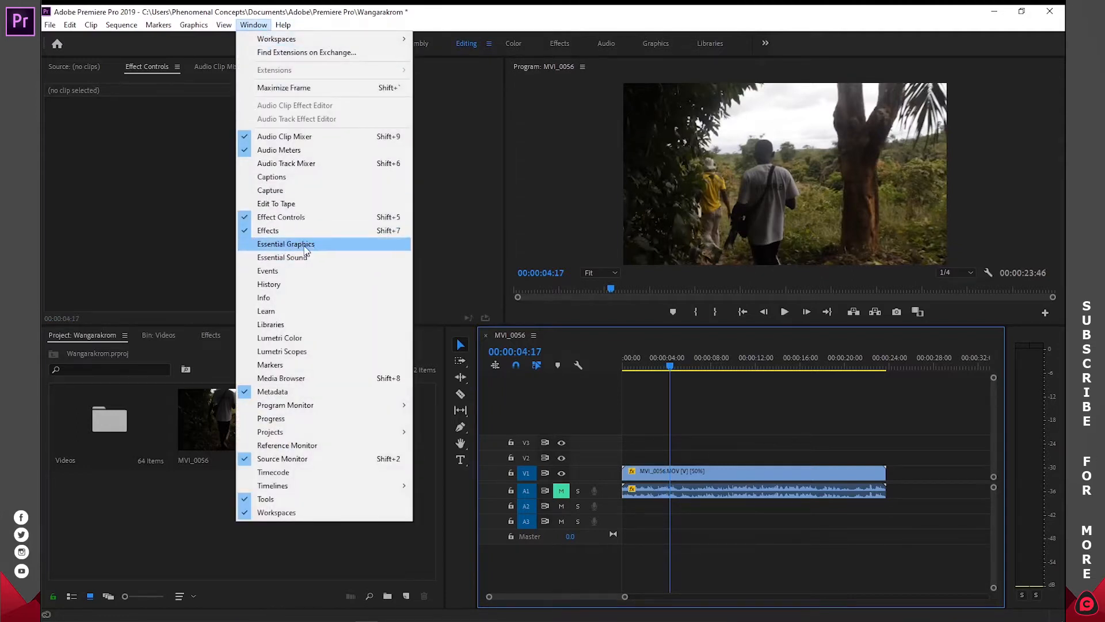
- Dock the Essential Graphics panel as a narrow full-height column and resize the Program monitor, timeline, audio meters and Project panel around it
click(305, 246)
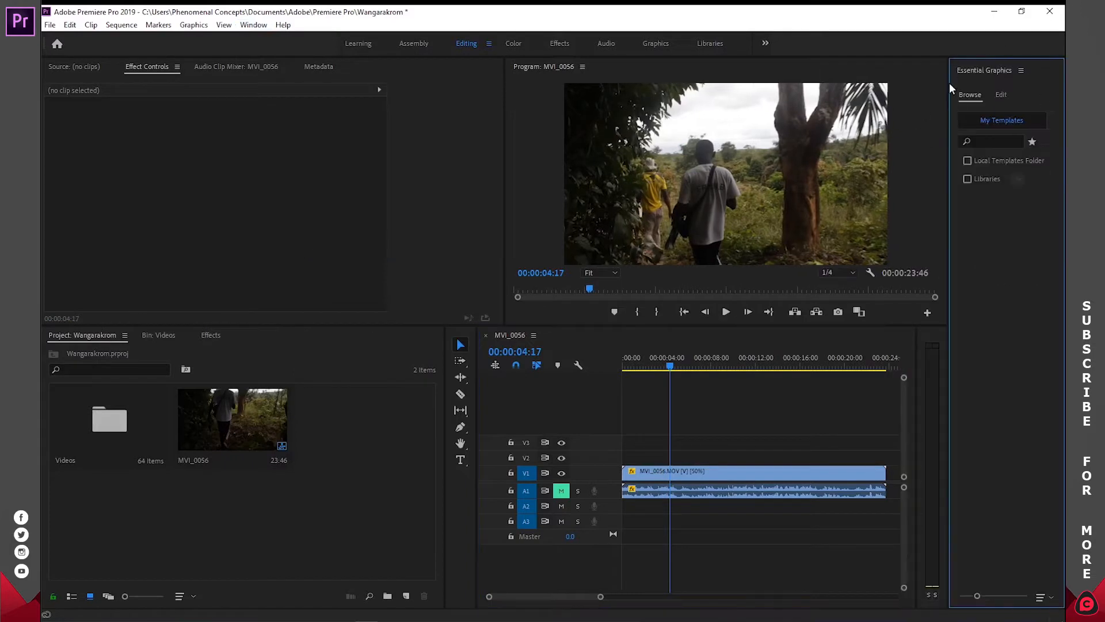
drag(977, 71, 493, 218)
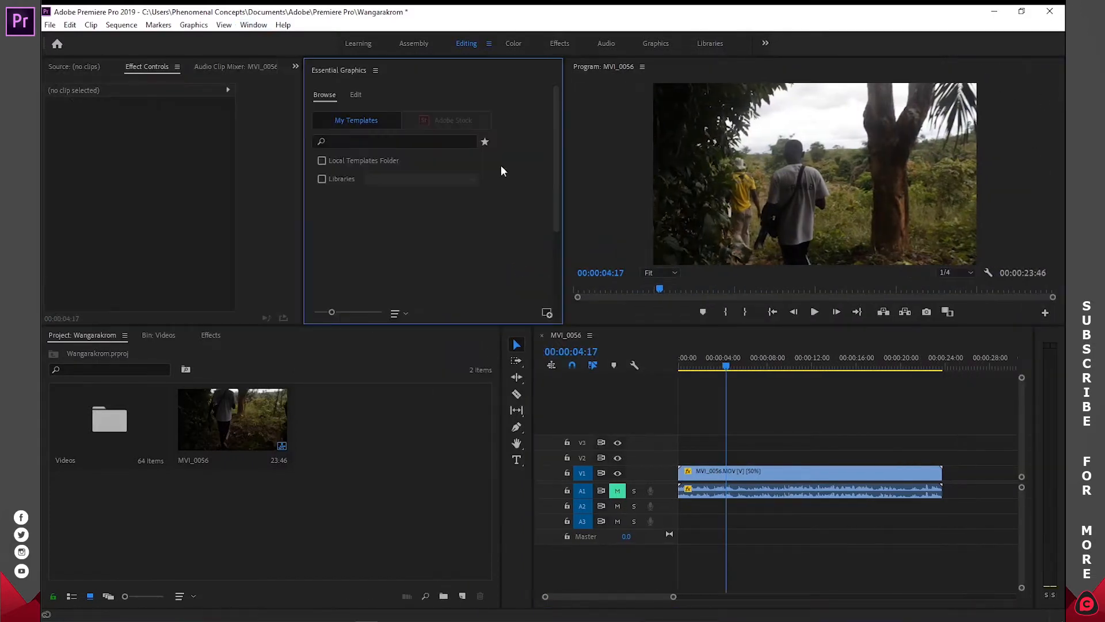
drag(338, 71, 1063, 116)
drag(547, 204, 928, 201)
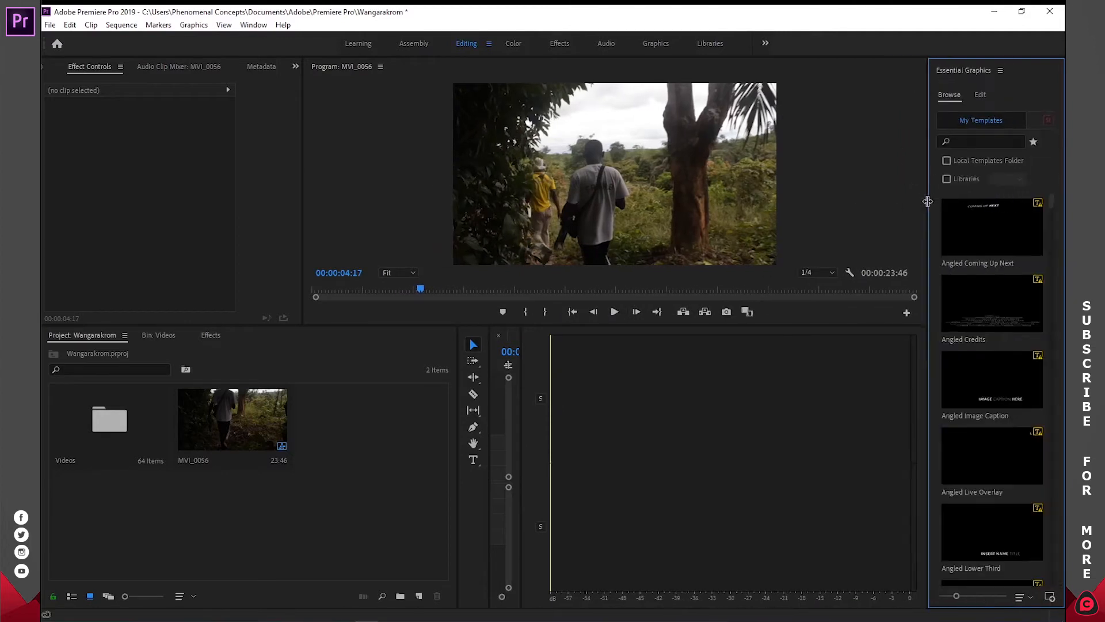
drag(522, 407, 906, 406)
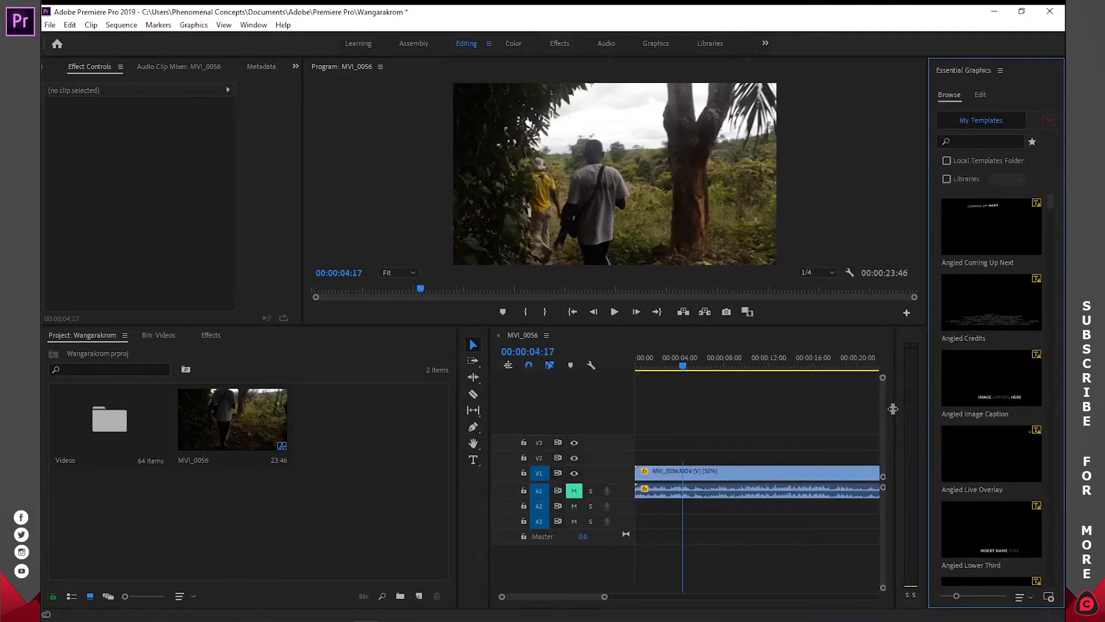
drag(489, 410, 355, 412)
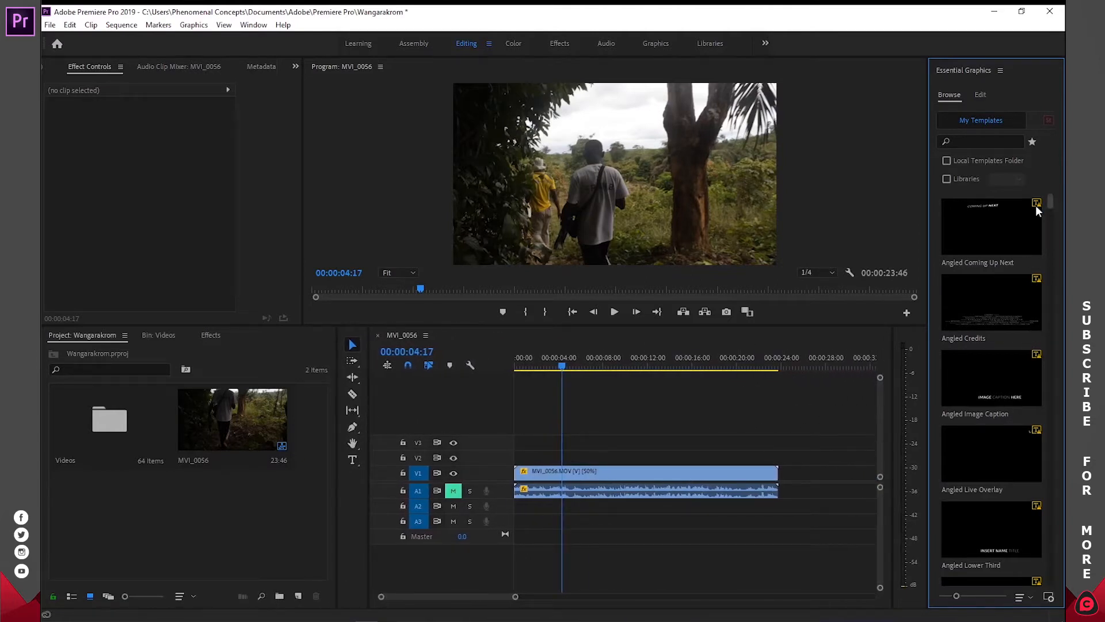
- Add the Angled Coming Up Next template to track V2 at the start of the sequence
scroll(1051, 199, down, 3)
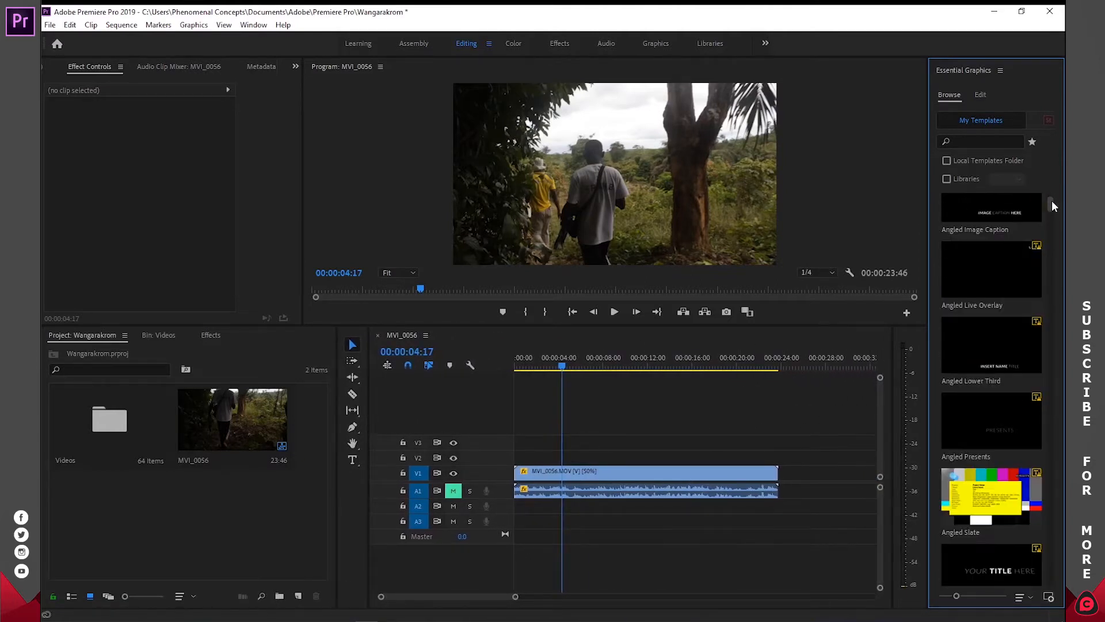
drag(1051, 201, 1051, 190)
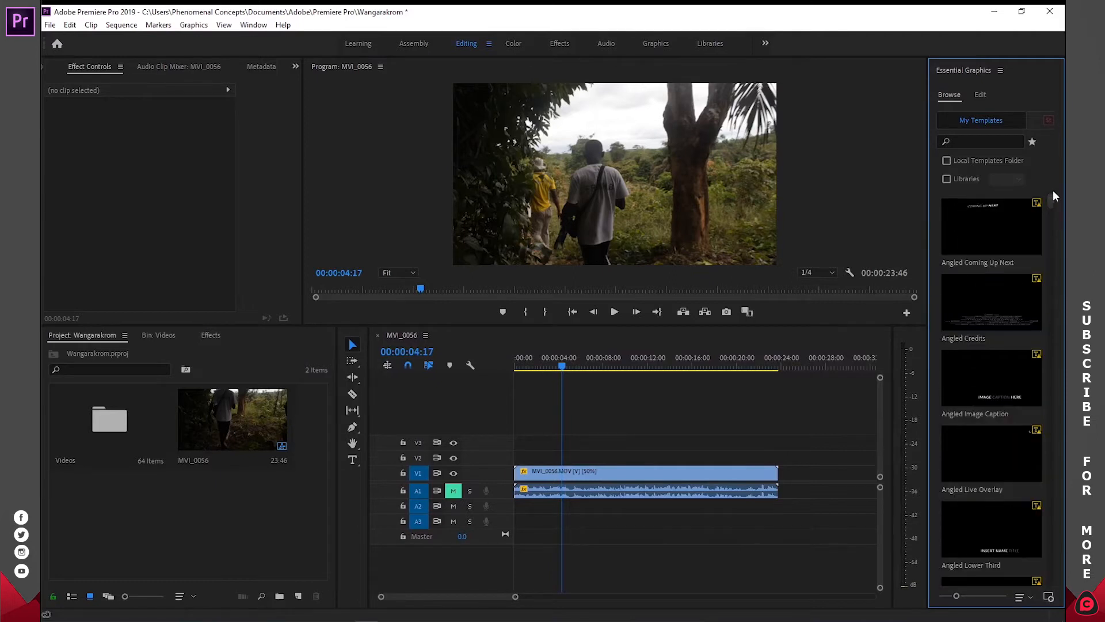
mouse_move(1051, 199)
mouse_down()
mouse_move(1053, 225)
mouse_move(1055, 198)
mouse_up()
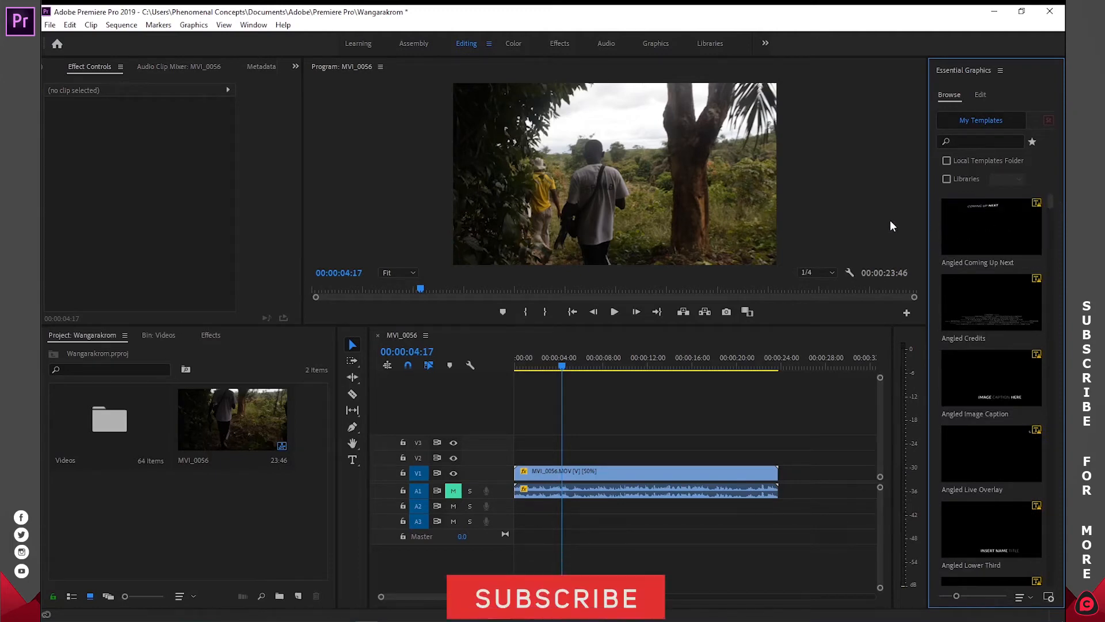
drag(562, 366, 475, 368)
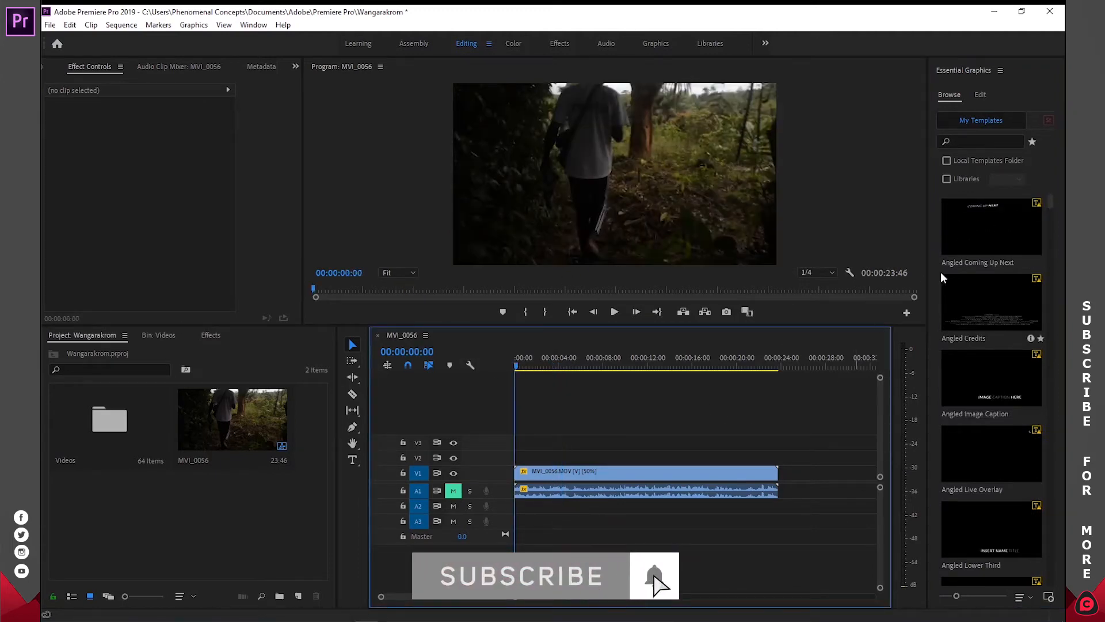
drag(980, 213, 521, 465)
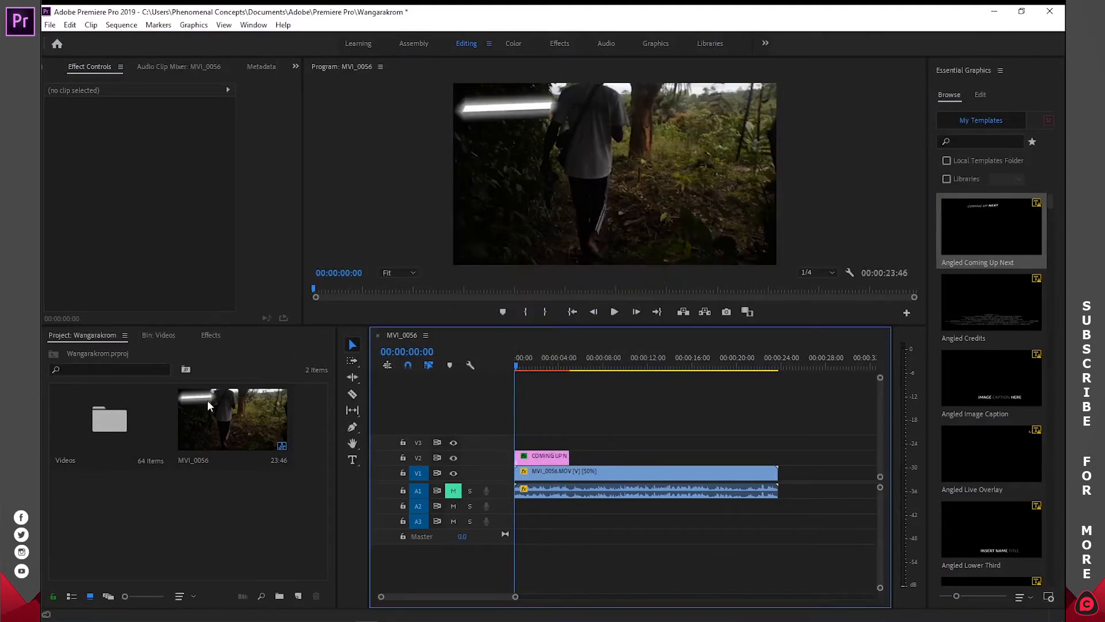
- Look inside the Videos bin and return to the project's main contents with nothing selected
double_click(133, 433)
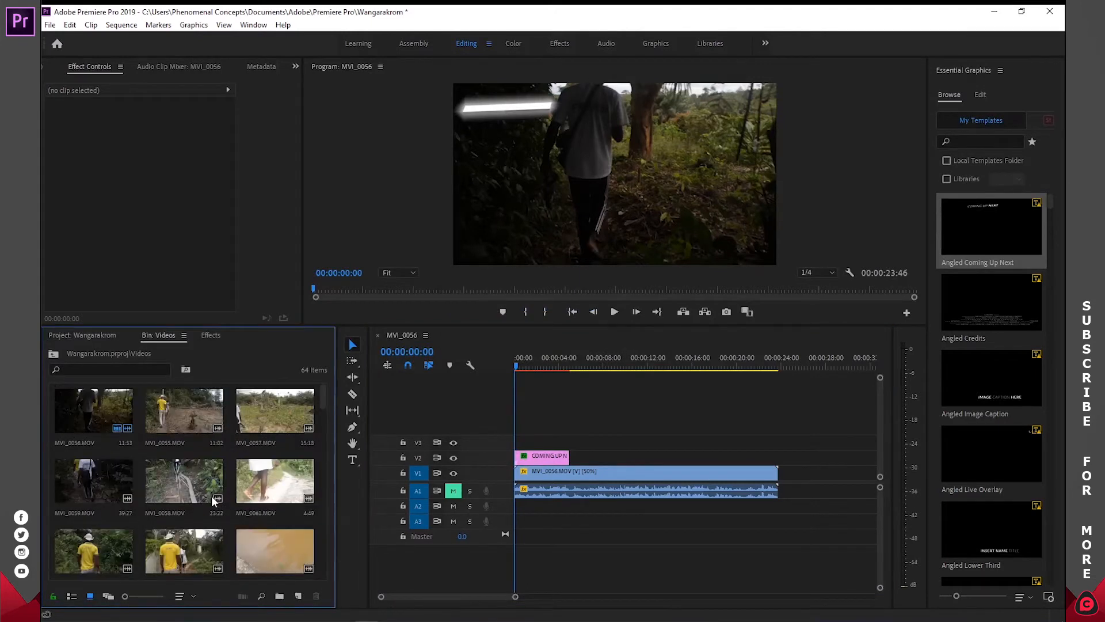
click(88, 335)
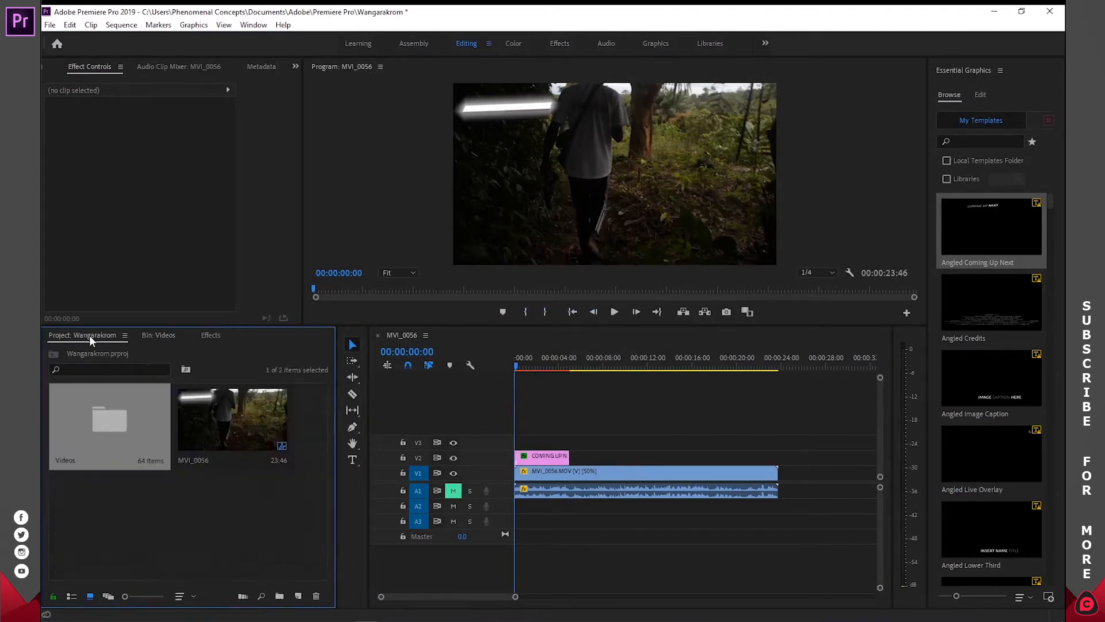
click(191, 498)
- Shift the COMING UP NEXT graphic slightly later on V2 and play the sequence from the start to preview it
click(531, 364)
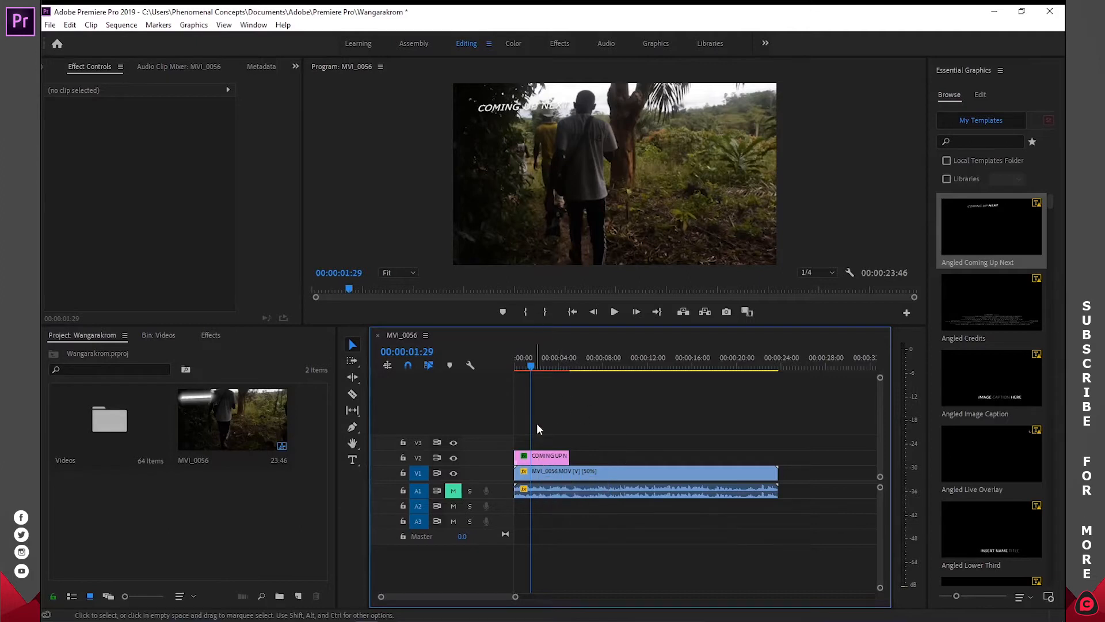
key(Home)
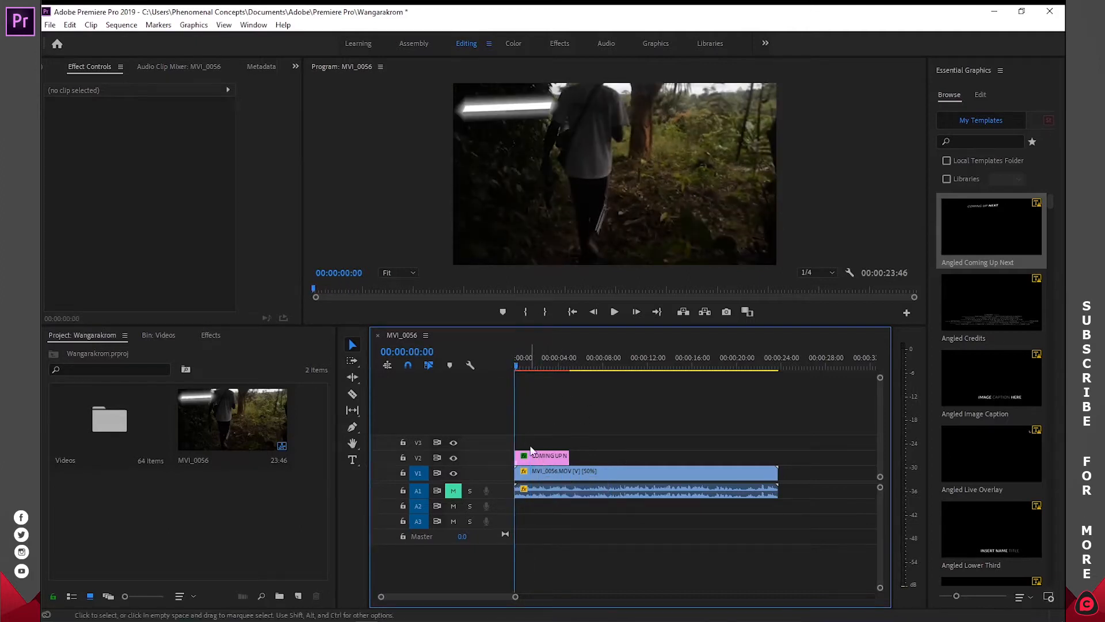
drag(538, 459, 553, 458)
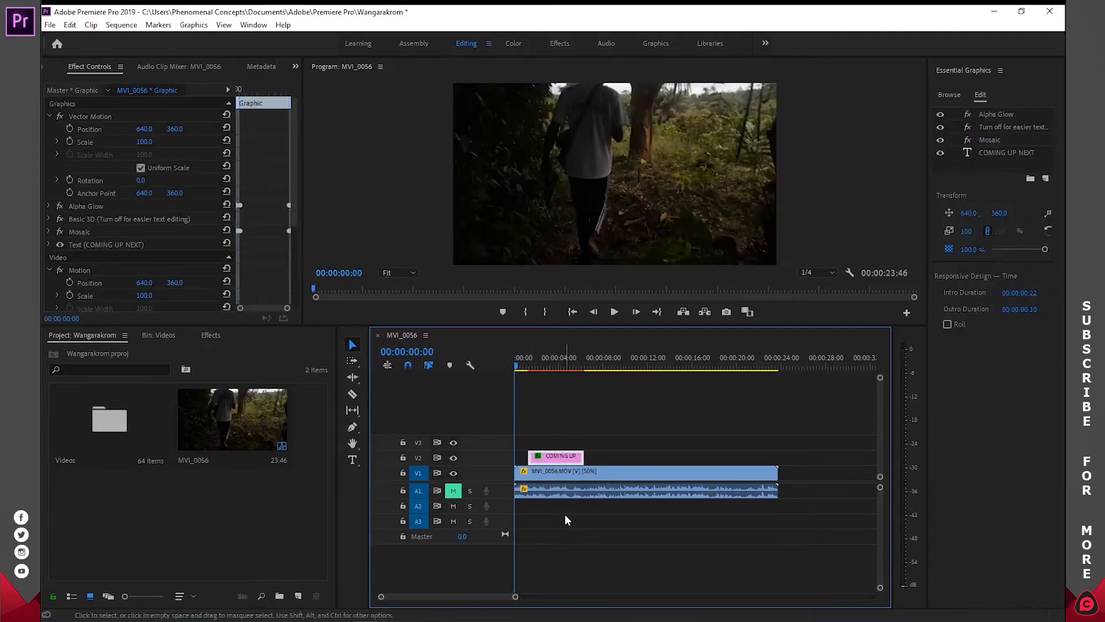
click(565, 515)
key(space)
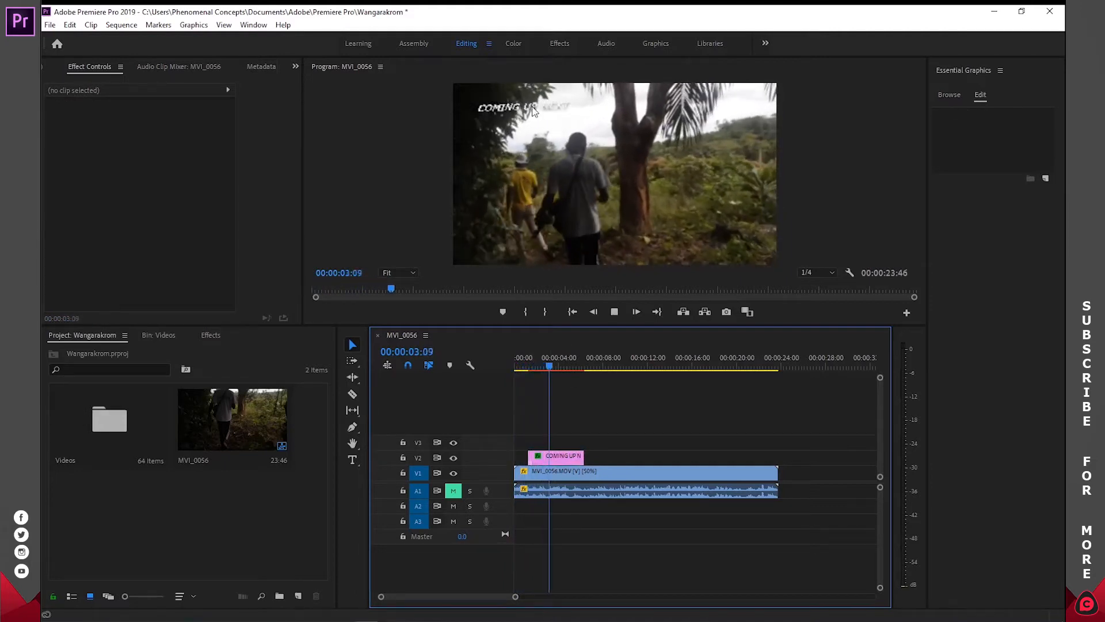
key(space)
- Select the COMING UP NEXT graphic and set the Program monitor's playback resolution to Full
click(545, 456)
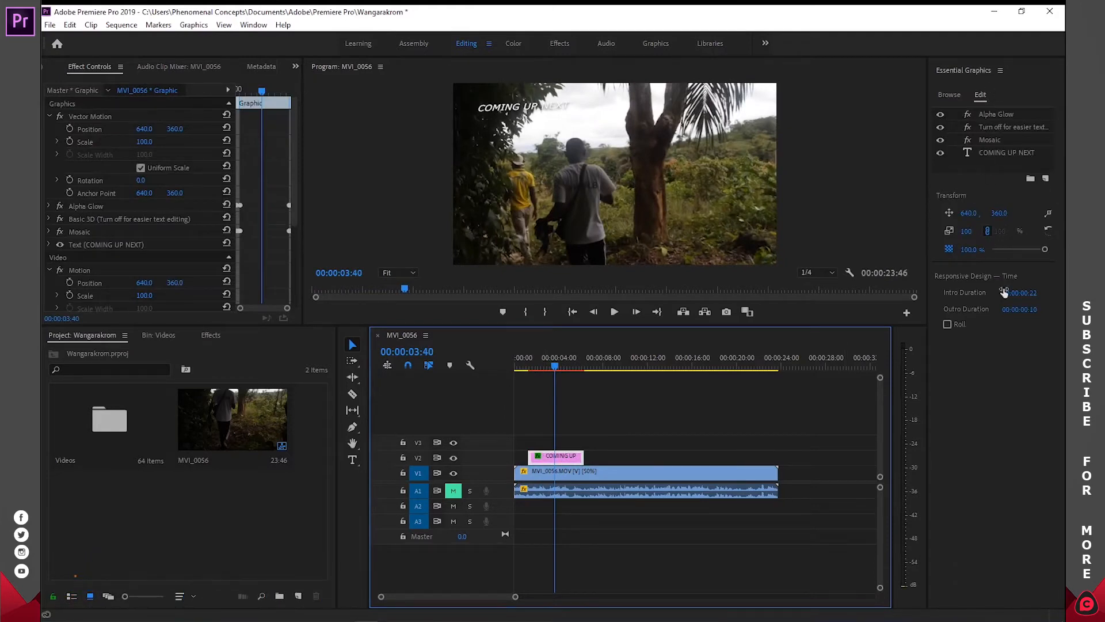
mouse_move(1044, 249)
mouse_down()
mouse_move(1011, 249)
mouse_move(1053, 250)
mouse_move(950, 259)
mouse_move(1046, 256)
mouse_up()
click(810, 272)
click(819, 290)
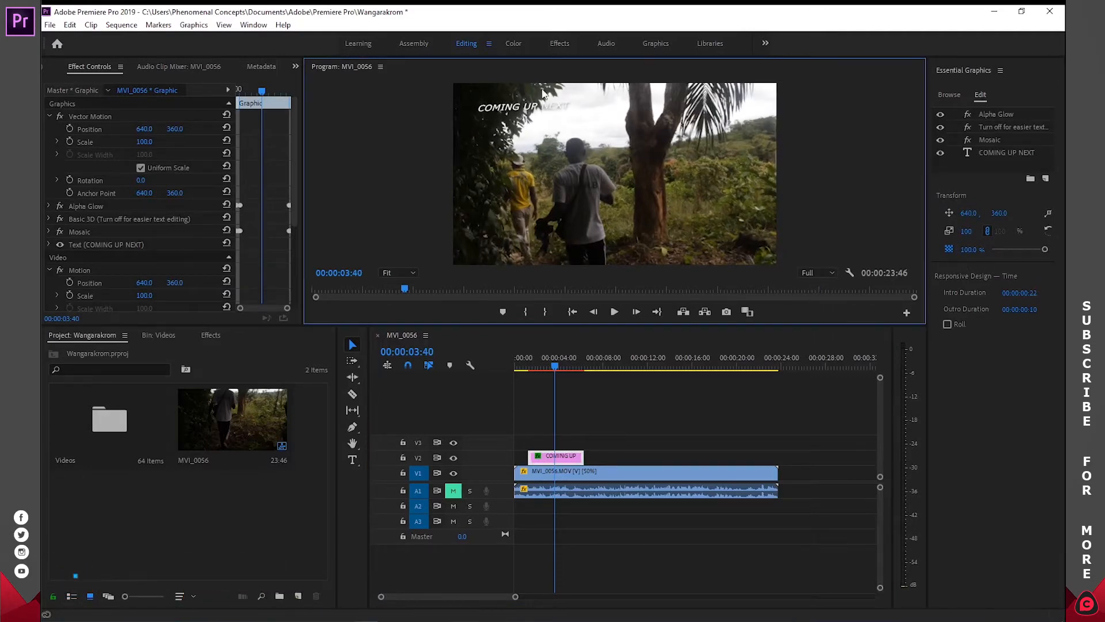
- Set the COMING UP NEXT graphic's opacity to 94.3% and enlarge the Program monitor by making its panel taller
click(1038, 250)
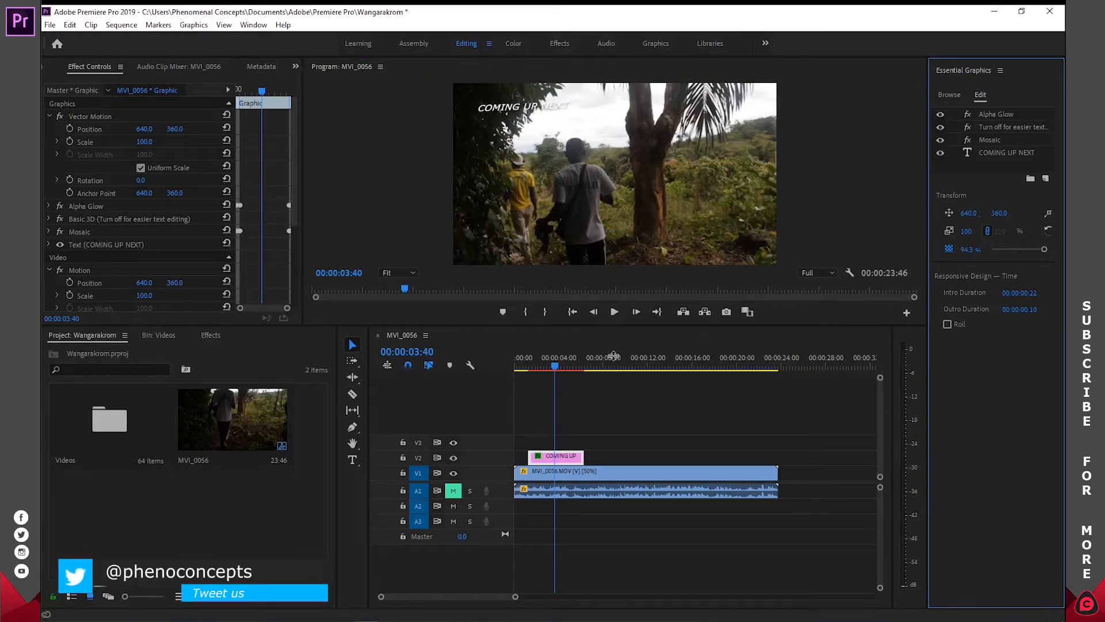
drag(614, 327, 606, 378)
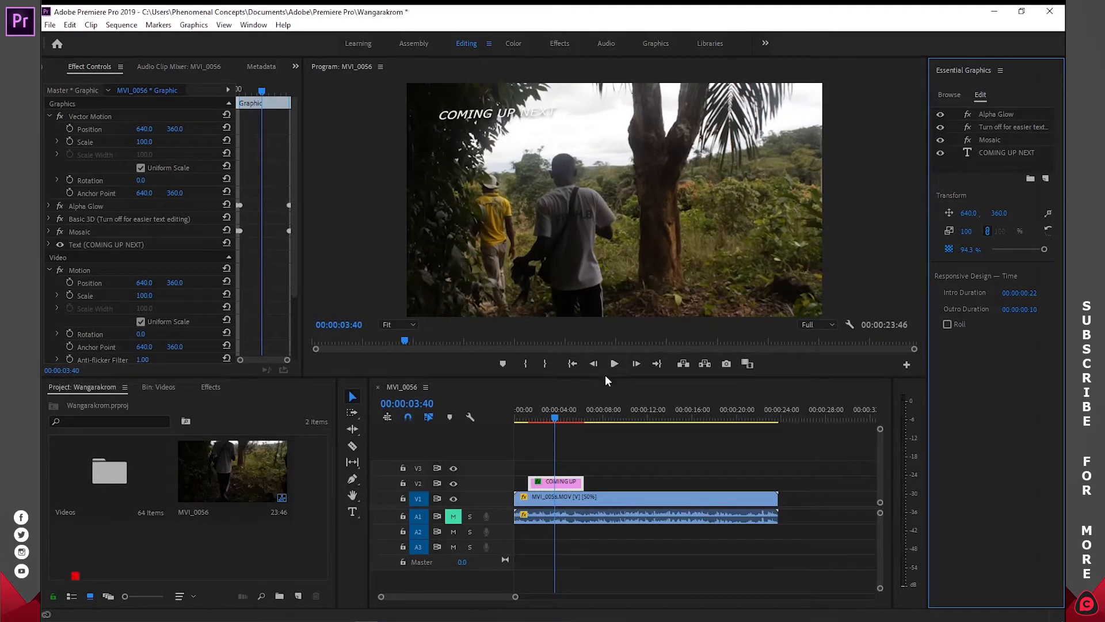
drag(606, 375, 606, 393)
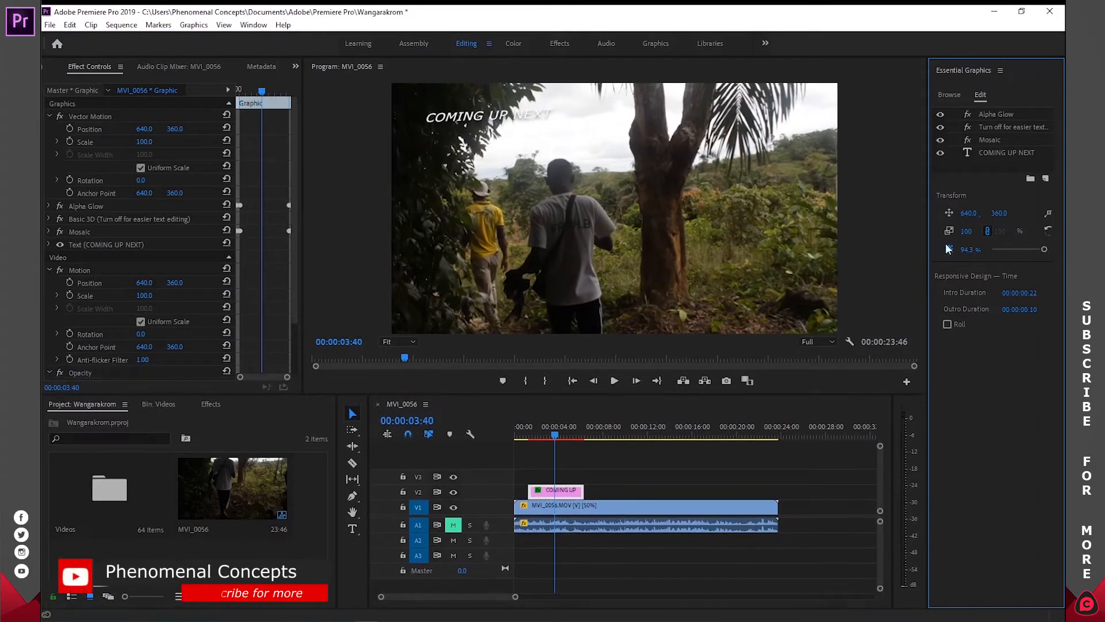
- Return the COMING UP NEXT graphic's opacity to 100% and delete the graphic from V2
mouse_move(1045, 250)
mouse_down()
mouse_move(999, 250)
mouse_move(1049, 252)
mouse_up()
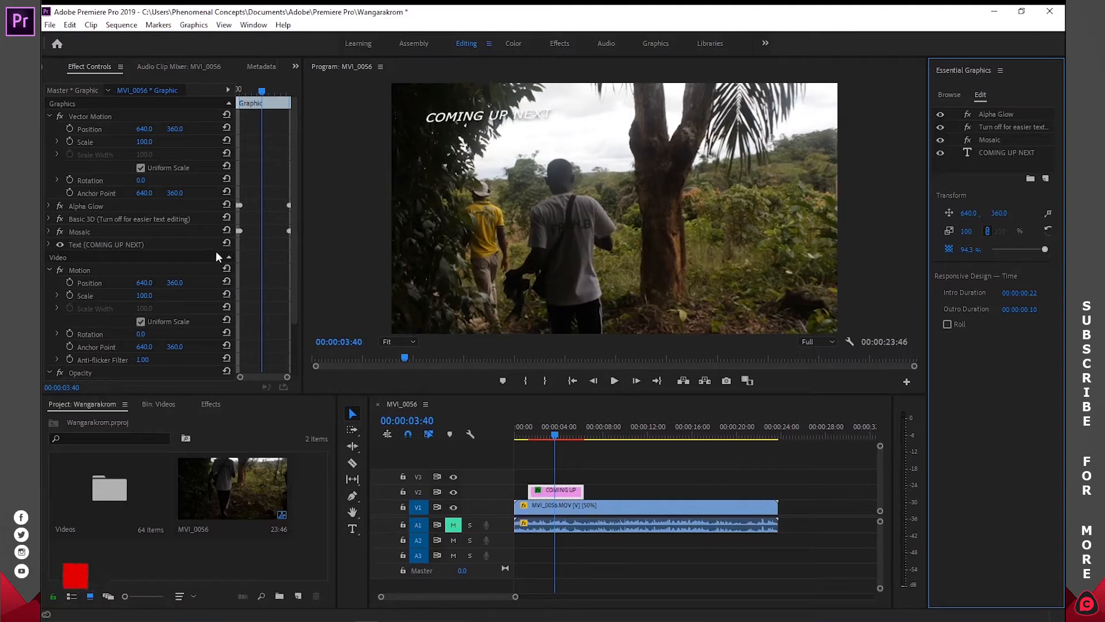
click(279, 231)
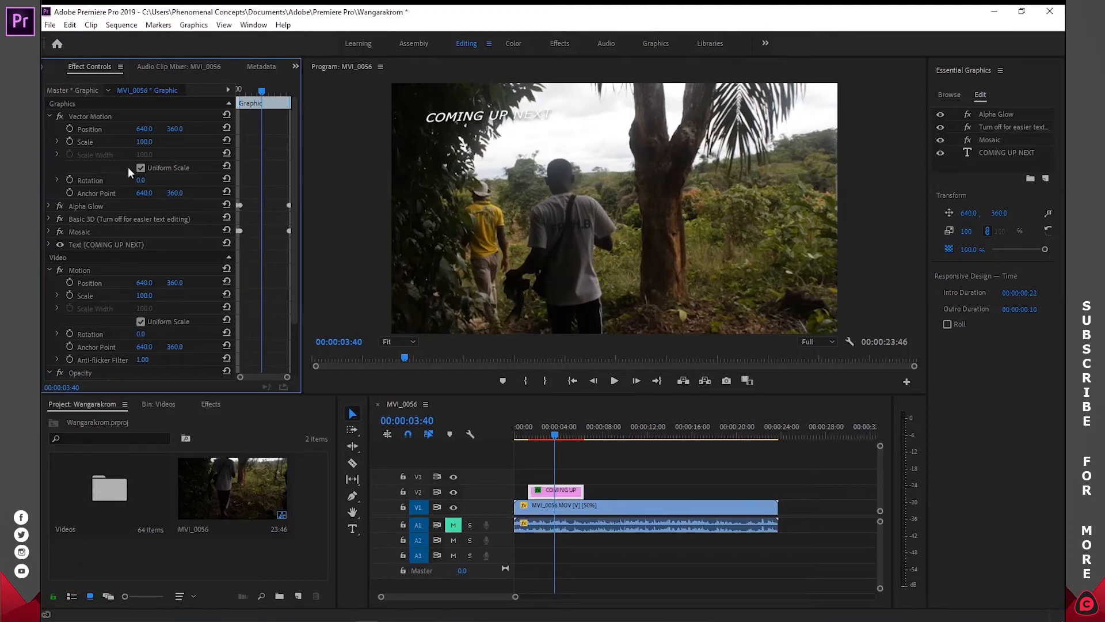
click(567, 493)
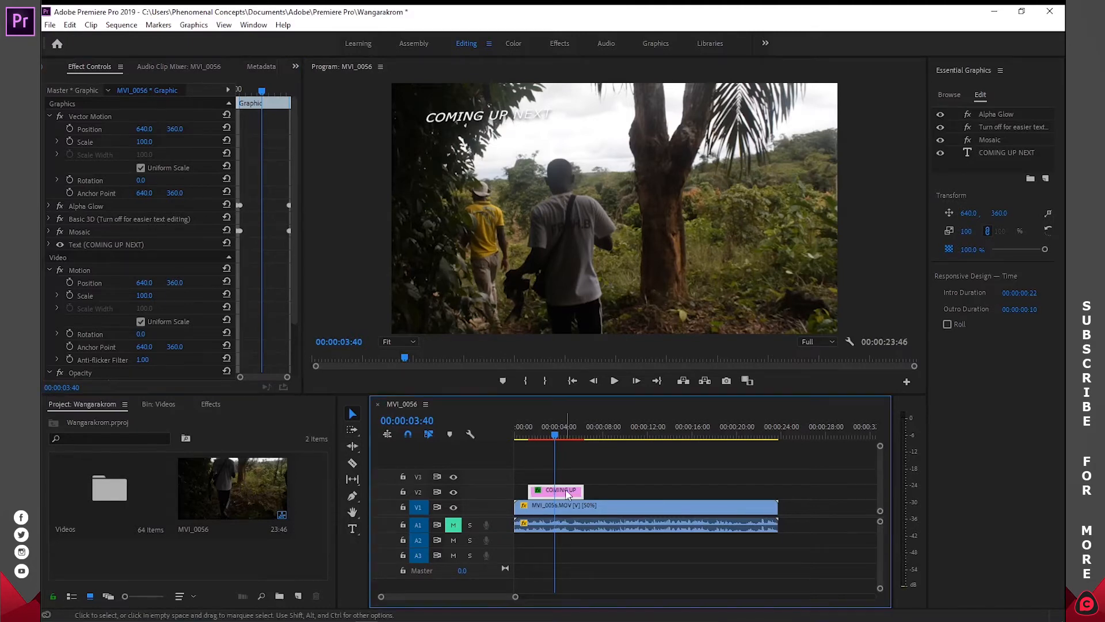
key(Delete)
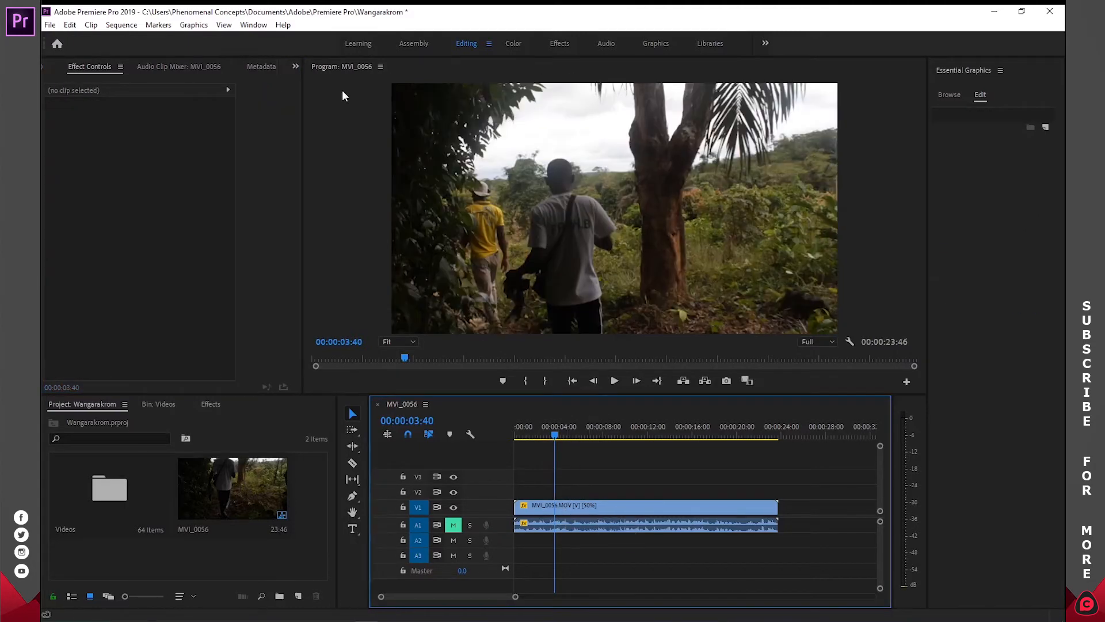
- Find the Classic Title template and place it on track V2, starting at the playhead at 00:00:03:40
click(951, 96)
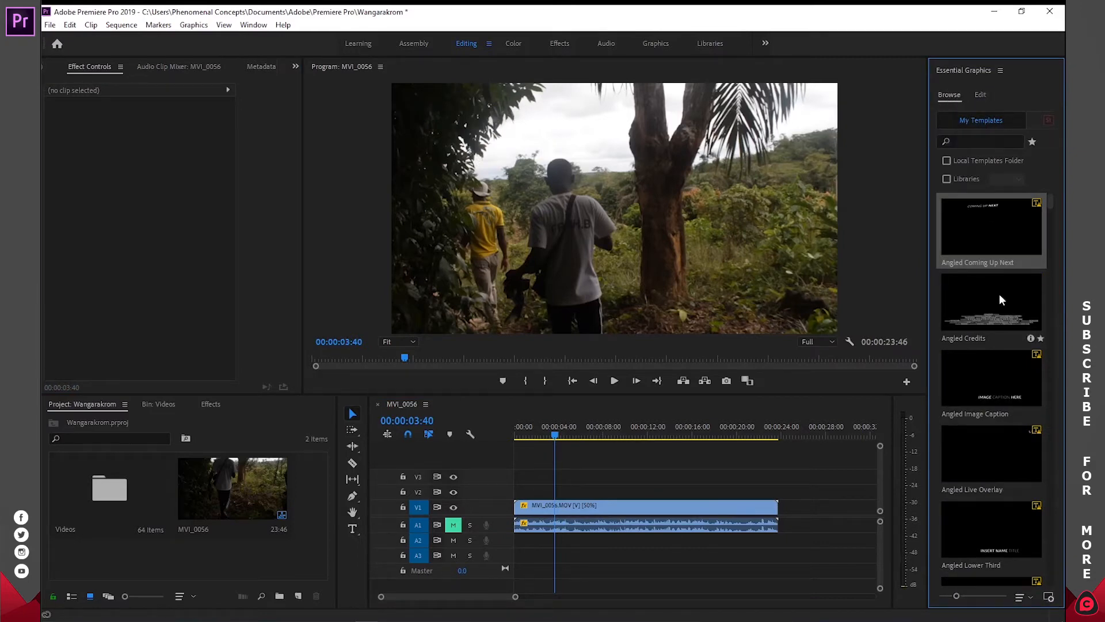
click(1051, 285)
scroll(1051, 279, down, 5)
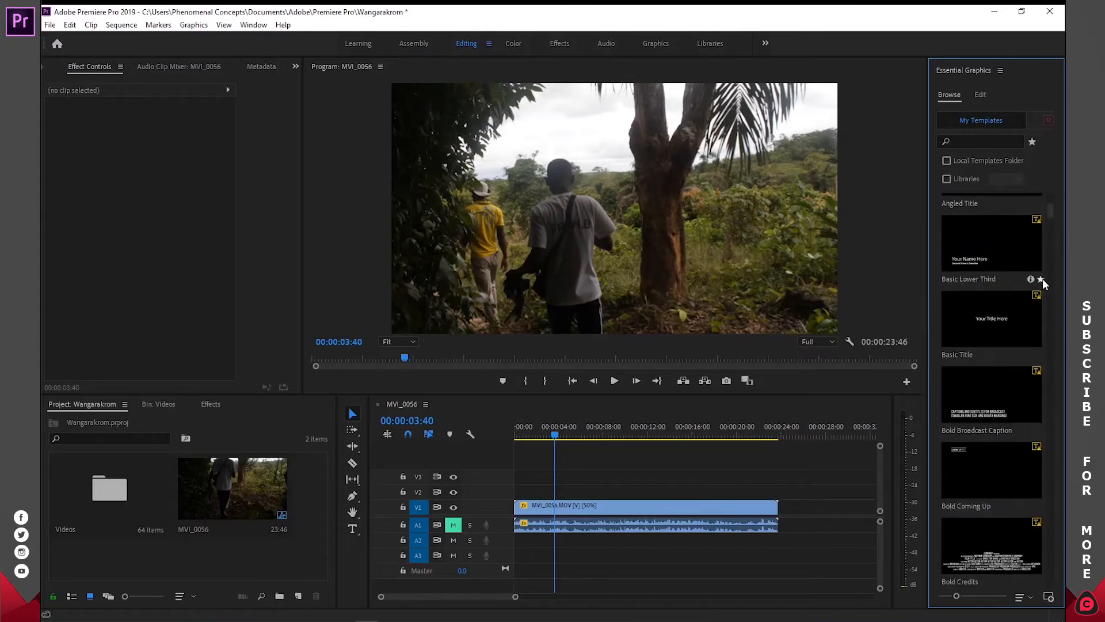
scroll(1043, 280, down, 8)
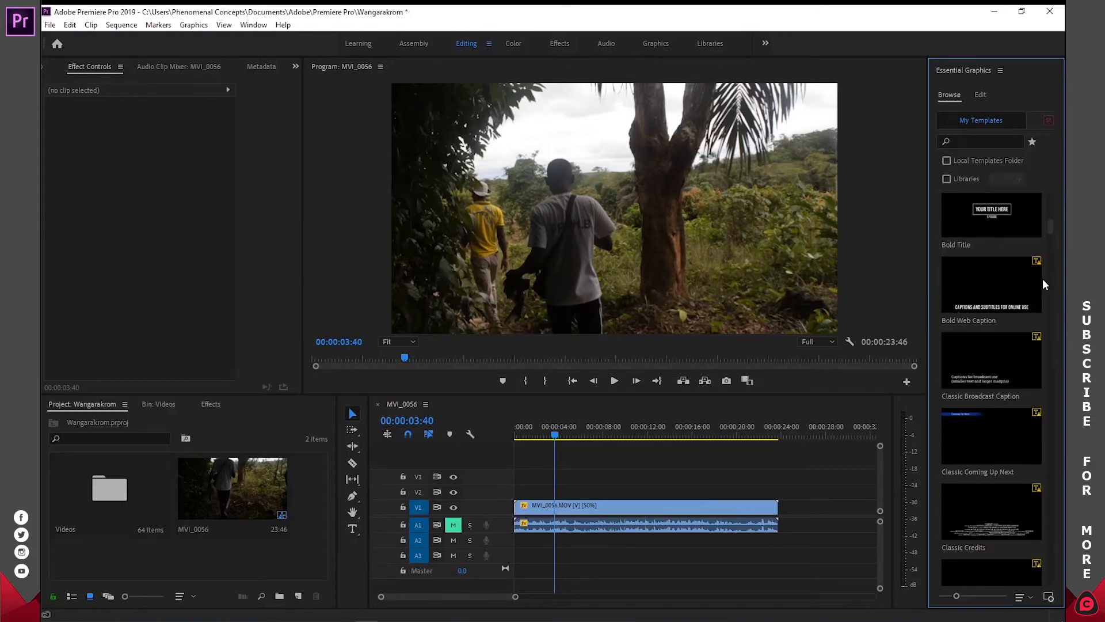
scroll(1049, 242, up, 3)
drag(994, 323, 596, 492)
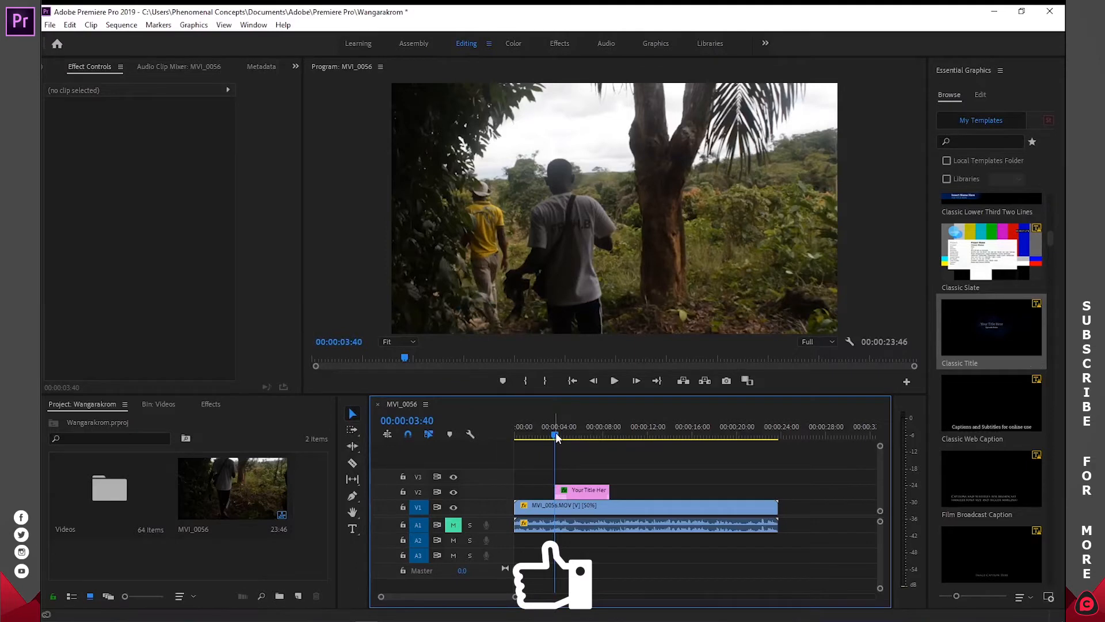
- Play the title animation up to 00:00:05:29, where its text is readable, and select the title clip on V2
key(space)
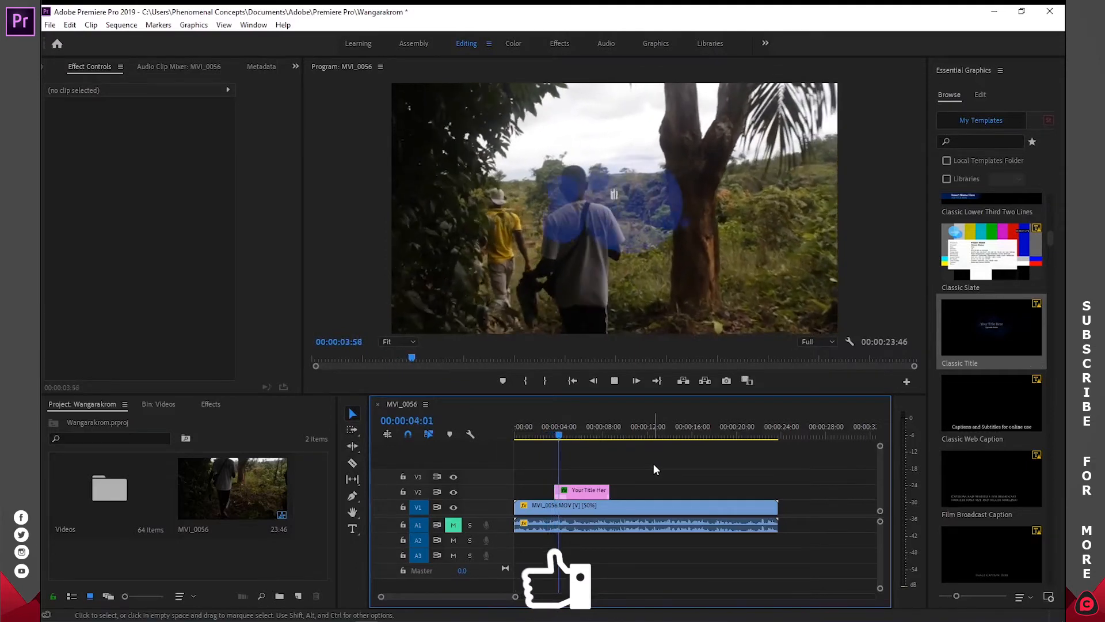
key(space)
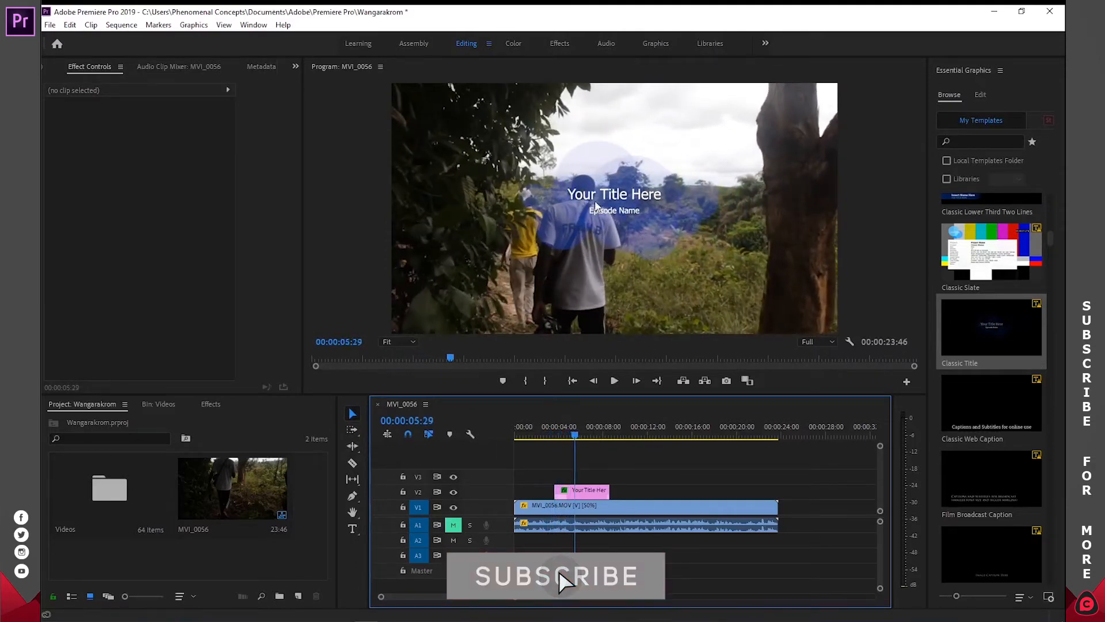
click(592, 490)
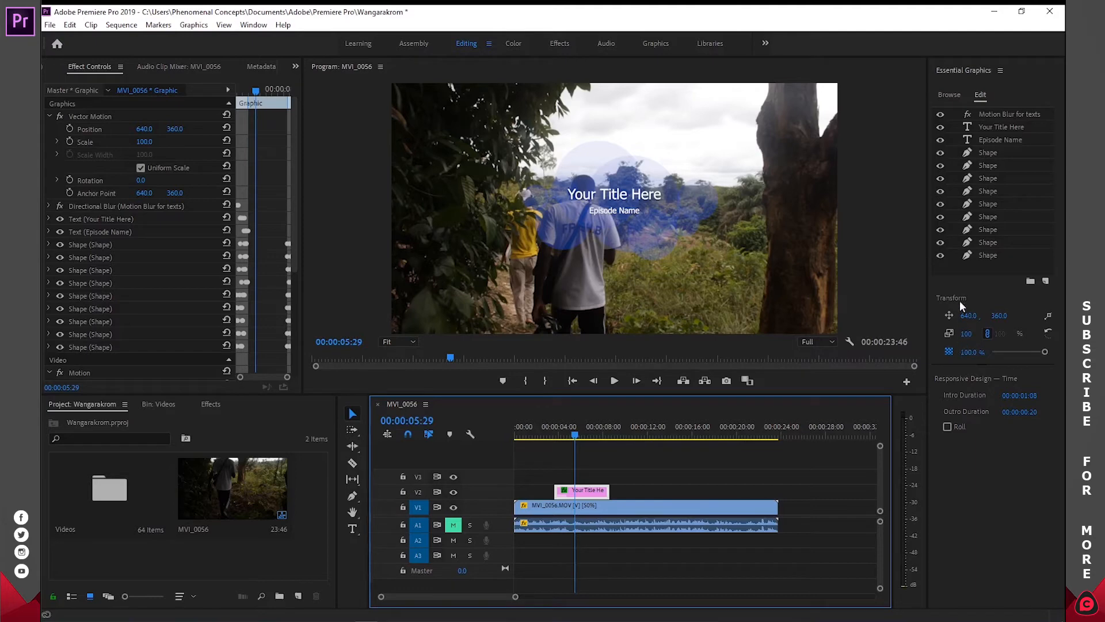
- Try moving the title graphic horizontally to position 696 and undo the move, keeping its opacity at 100%
drag(965, 318, 998, 317)
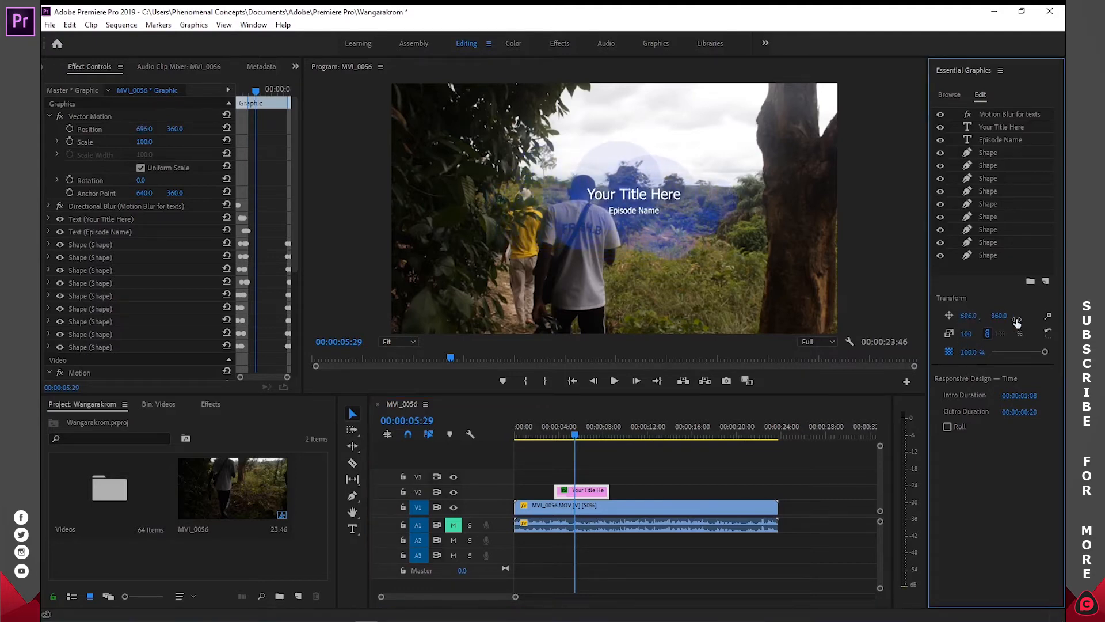
key(ctrl+z)
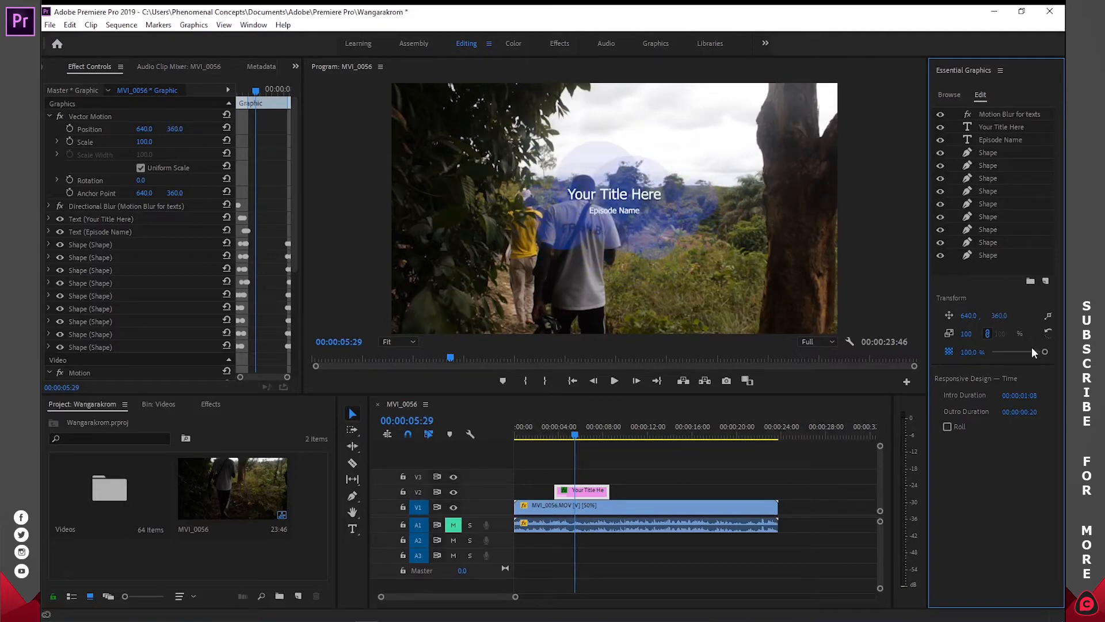
drag(1029, 351, 1054, 351)
- Set the font of the "Your Title Here" text layer to Abraham Italic
click(983, 128)
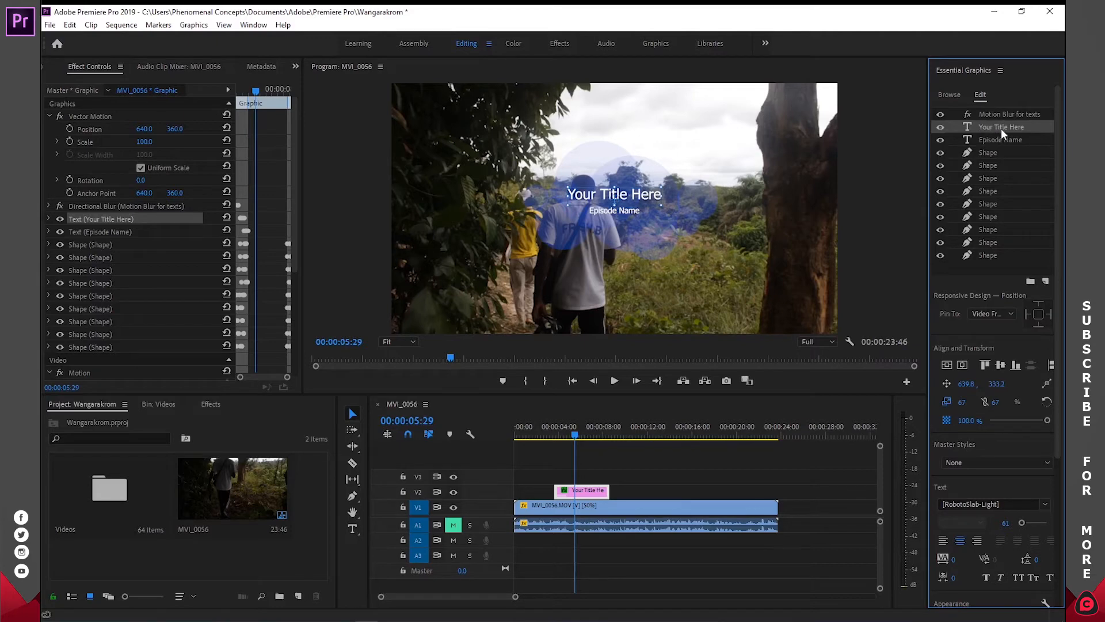
drag(1056, 227, 1055, 395)
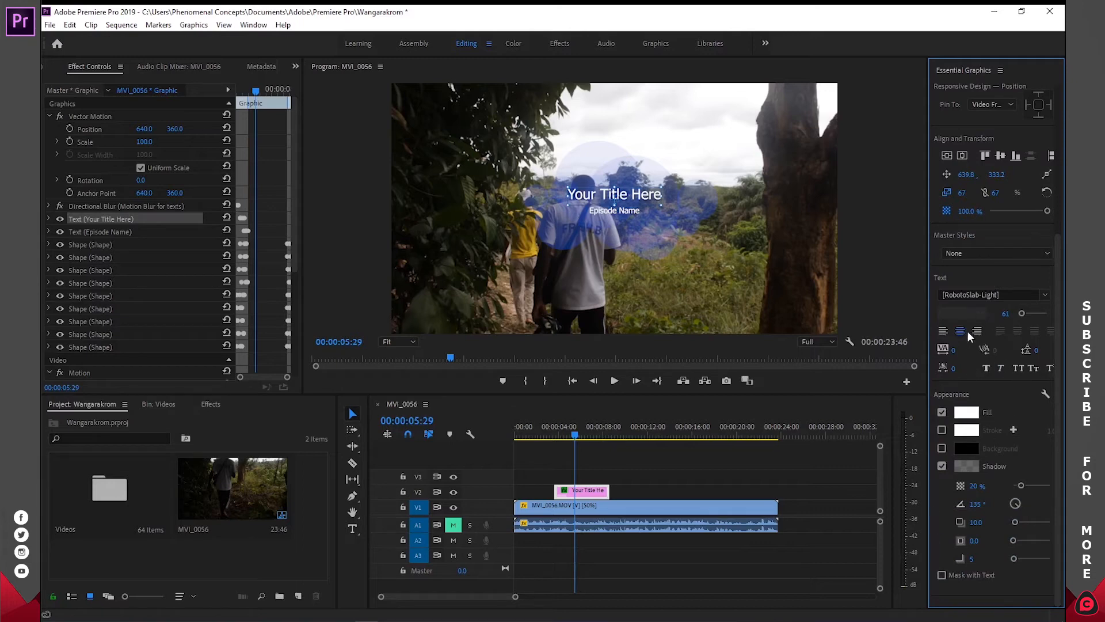
click(1043, 296)
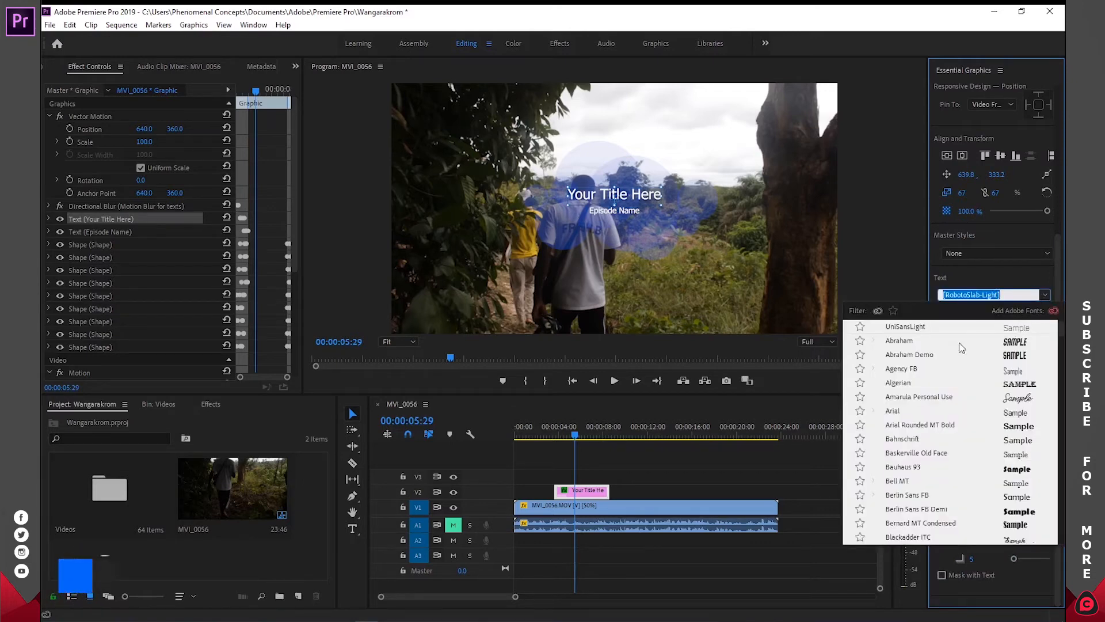
click(931, 343)
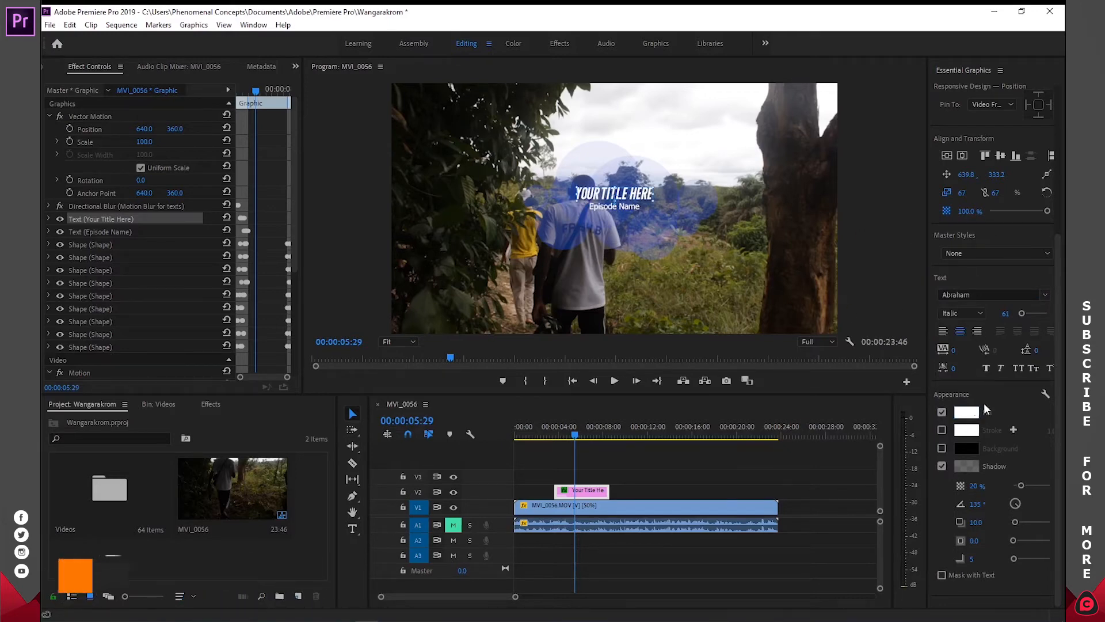
- Change the fill color of the "Your Title Here" text to bright yellow
click(967, 413)
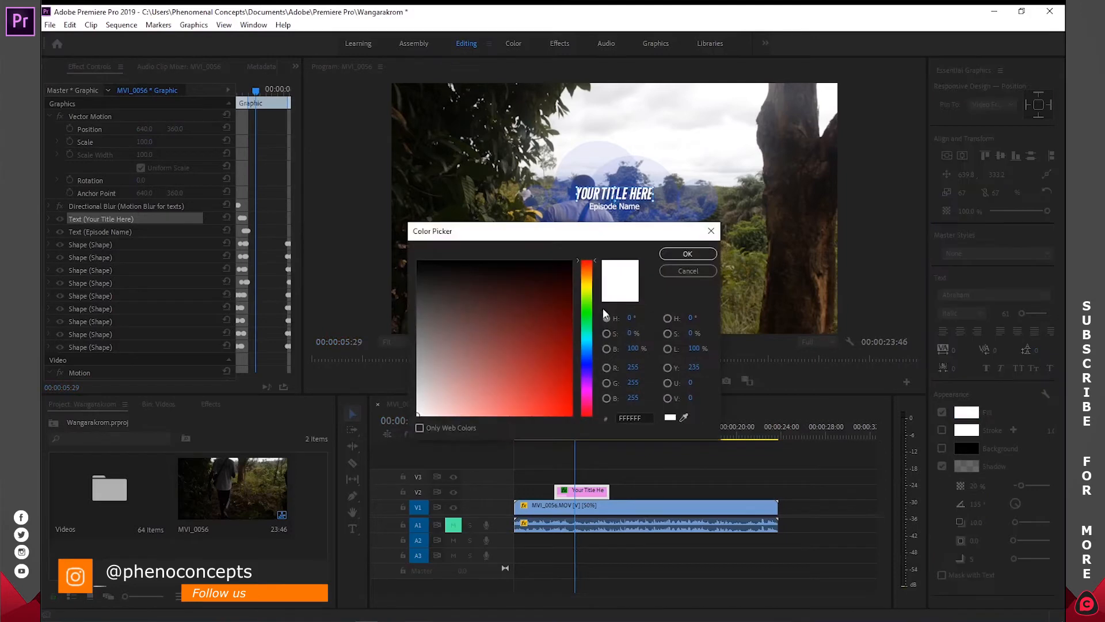
drag(581, 240, 941, 82)
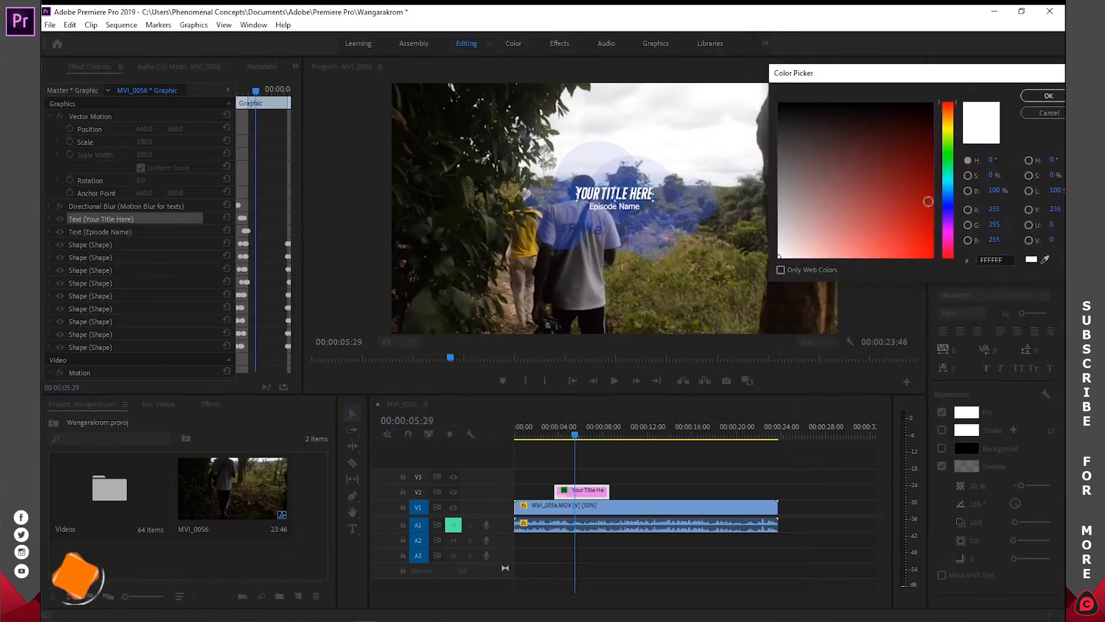
click(948, 130)
click(930, 251)
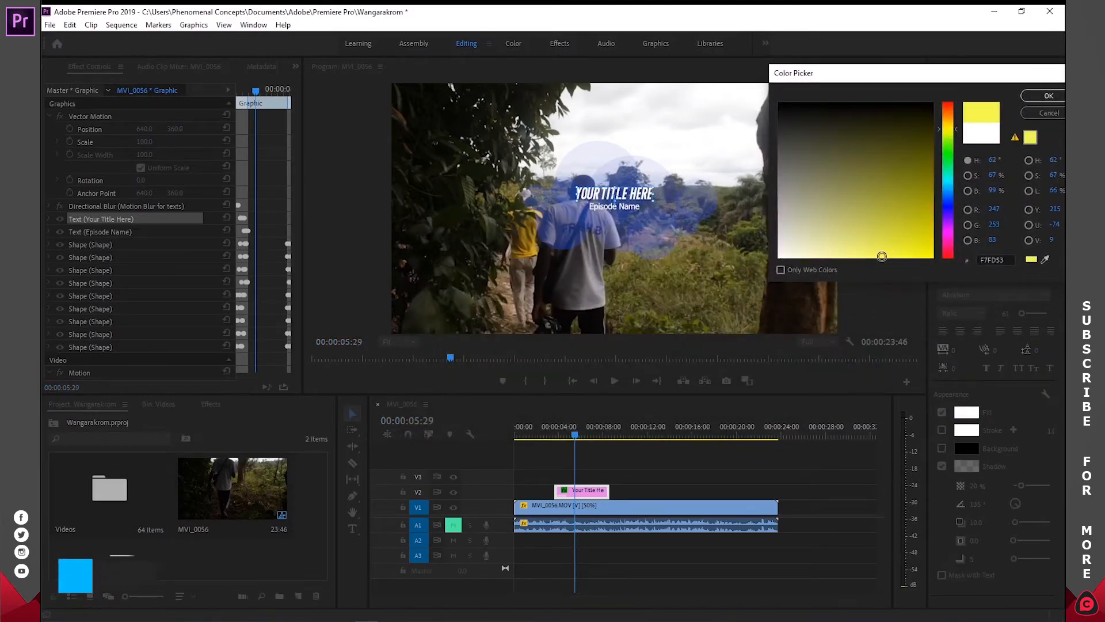
click(1049, 96)
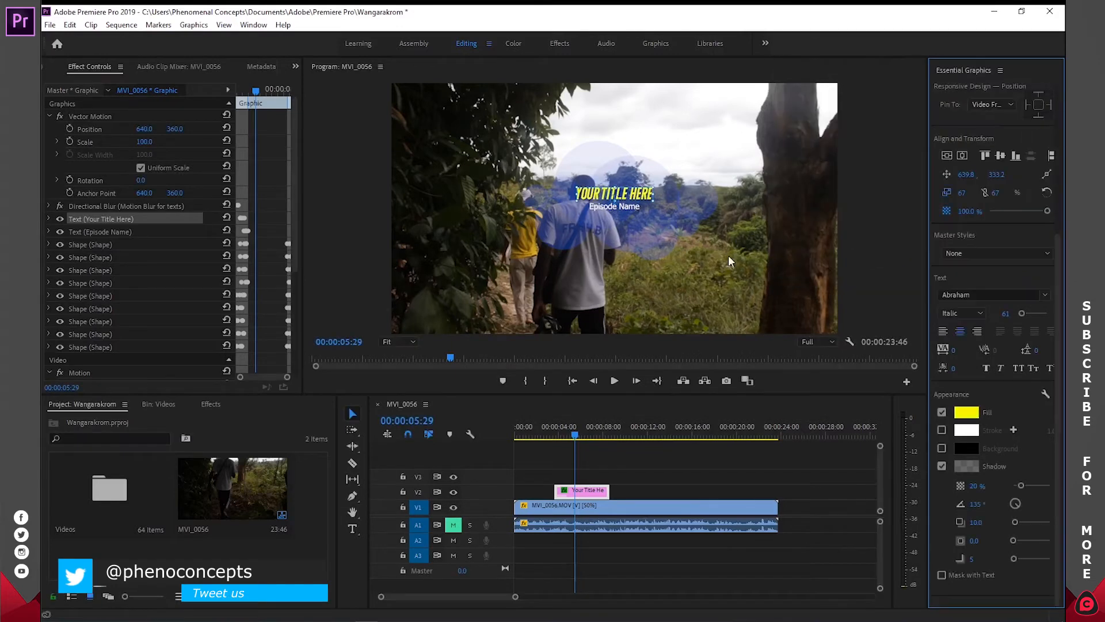
- Play the recolored title animation from before its clip, stop at 00:00:05:47, and deselect the title clip
drag(595, 426, 535, 428)
key(space)
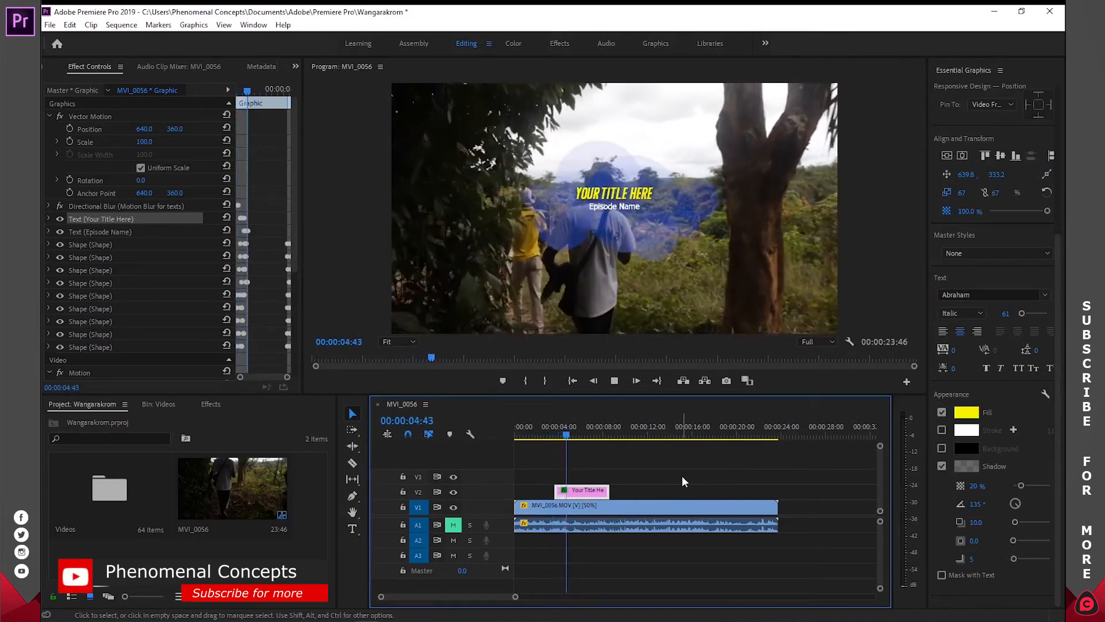
key(space)
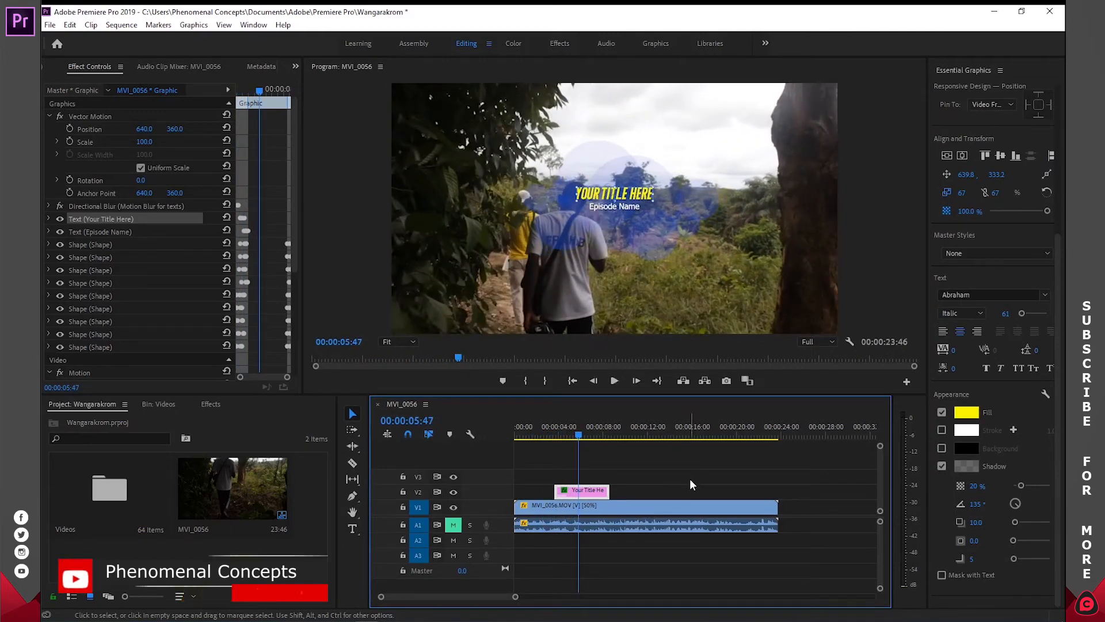
click(1058, 296)
click(837, 465)
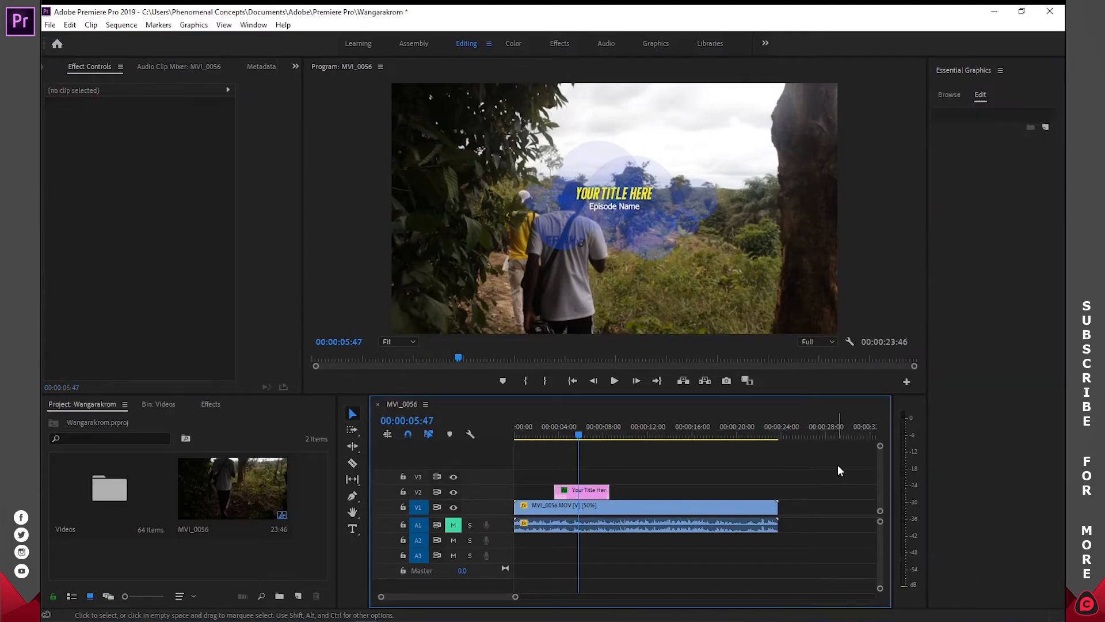
- Place the Gaming Lower Third Left template on track V2 starting at 00:00:09:59, and move the playhead to 00:00:11:25
click(655, 434)
drag(655, 434, 624, 457)
click(955, 93)
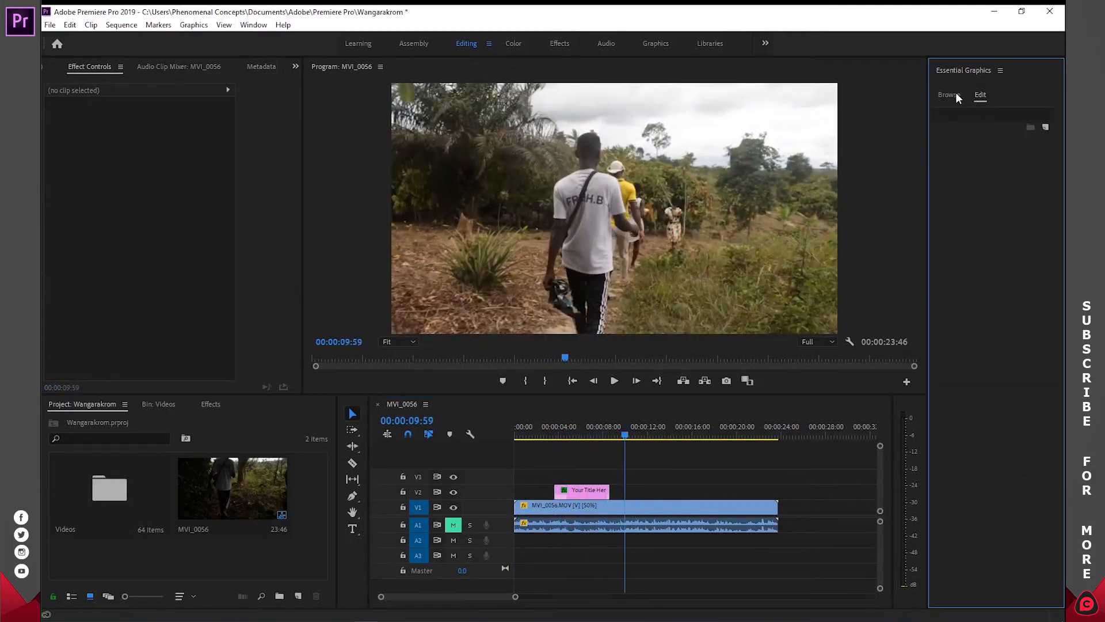
drag(1051, 228, 1055, 266)
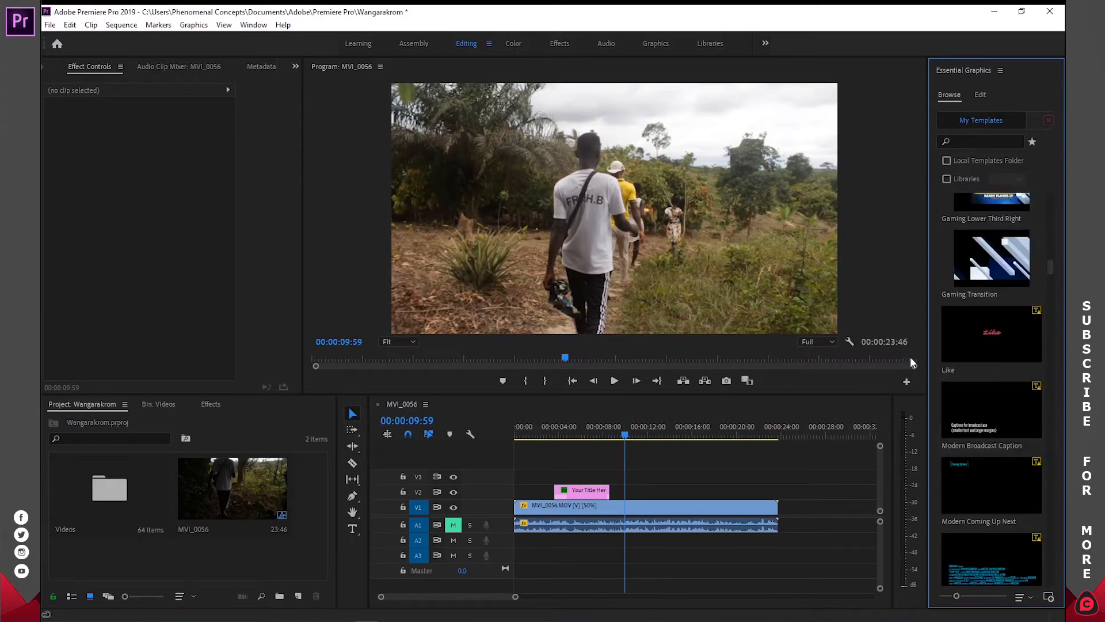
drag(1050, 271, 1051, 269)
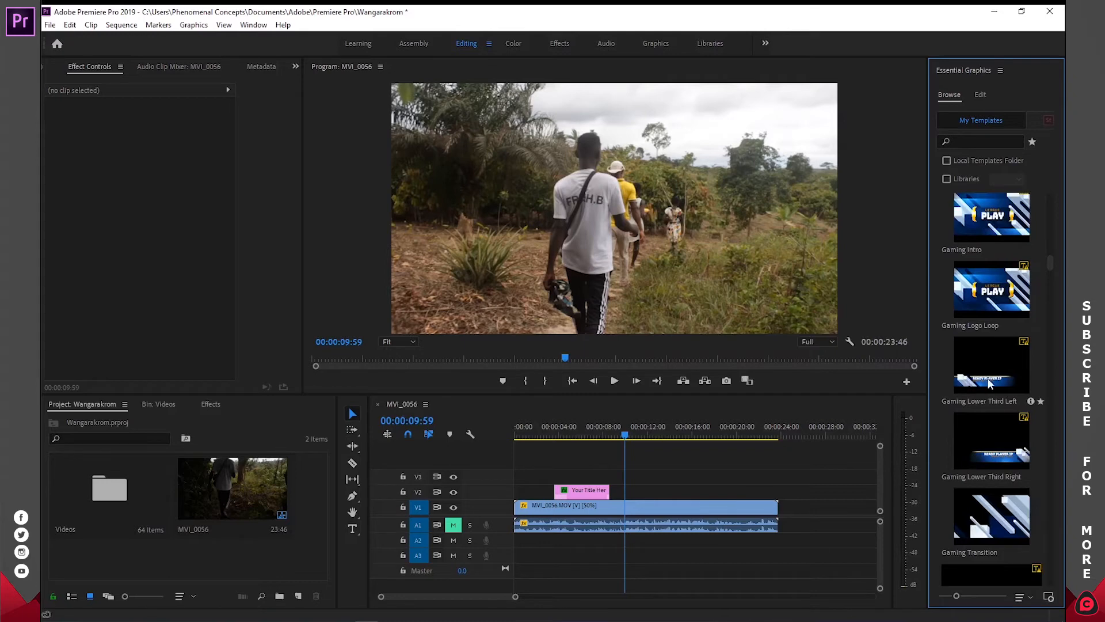
drag(991, 365, 640, 489)
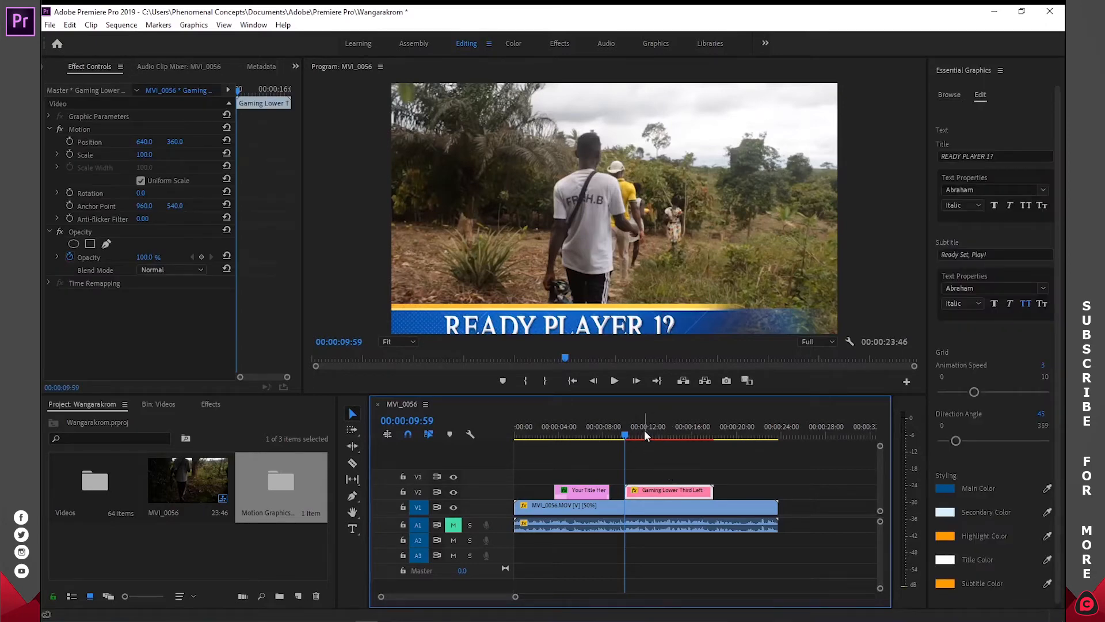
drag(627, 439, 644, 441)
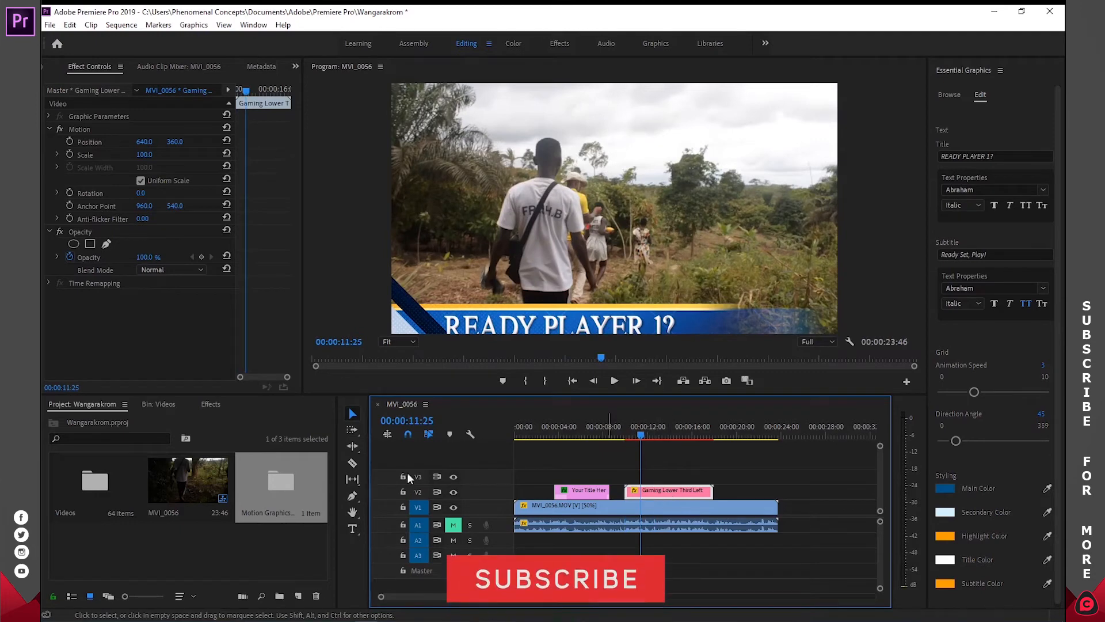
- Inspect the contents of the Motion Graphics Template Media bin, close it, and return to the project's main view
click(274, 538)
click(271, 476)
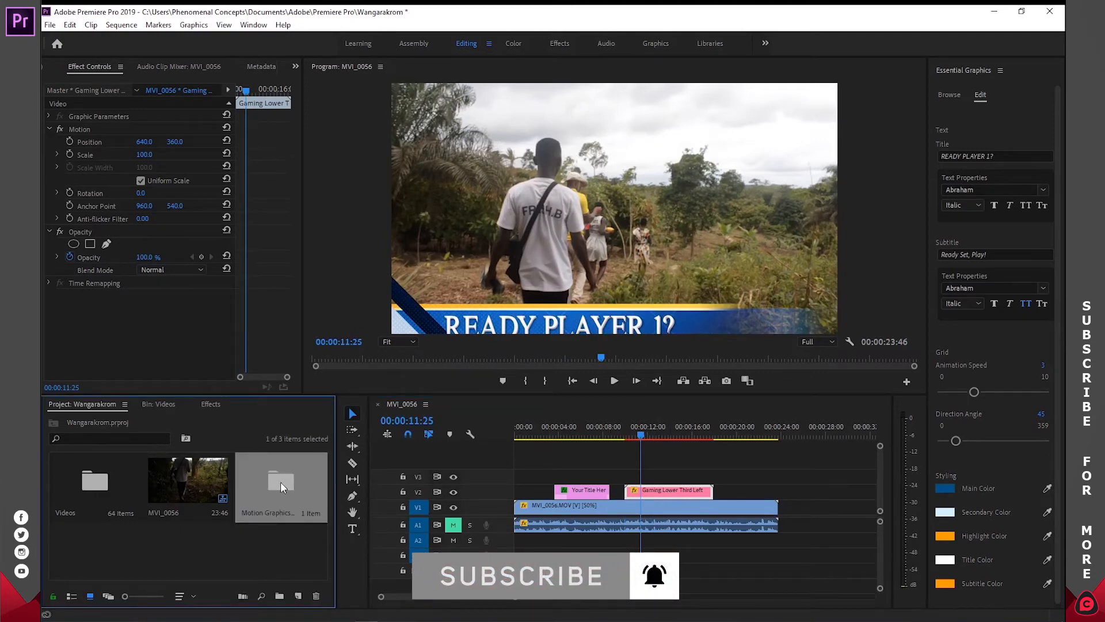
double_click(281, 481)
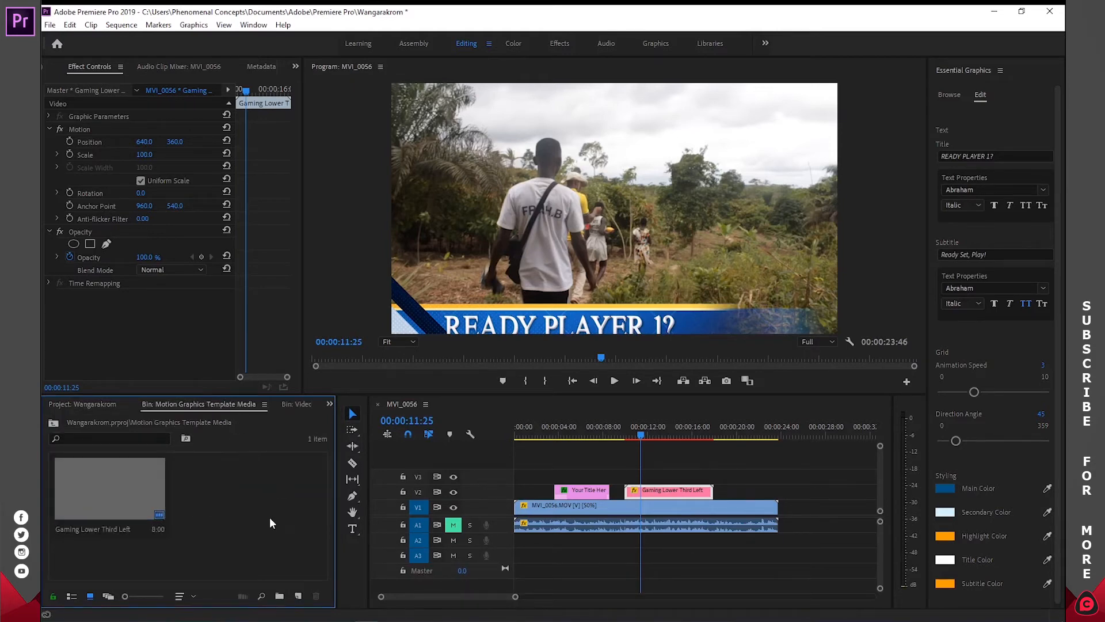
key(ctrl+w)
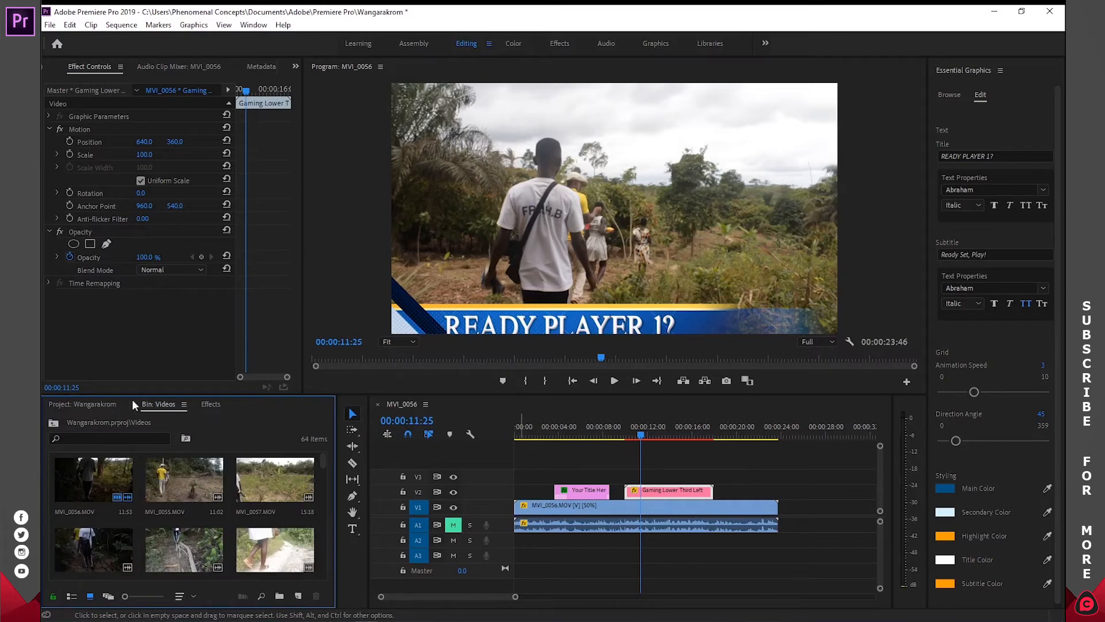
click(81, 403)
click(216, 537)
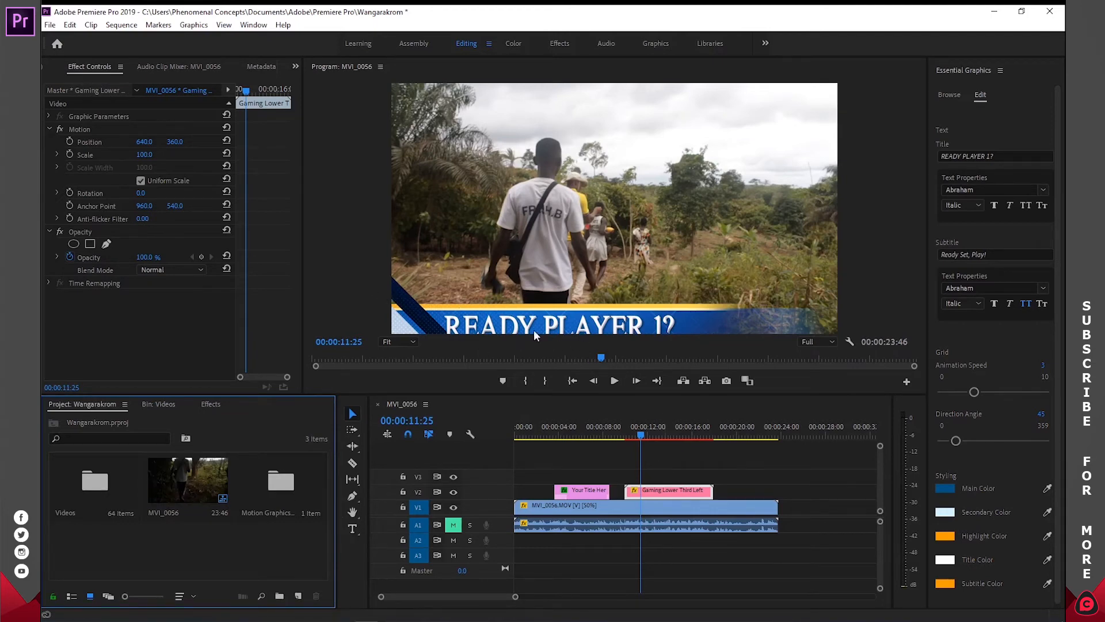
- Set the Gaming Lower Third Left clip's scale to 67 so the graphic fits the frame
click(144, 155)
drag(145, 155, 133, 155)
click(151, 153)
text(67)
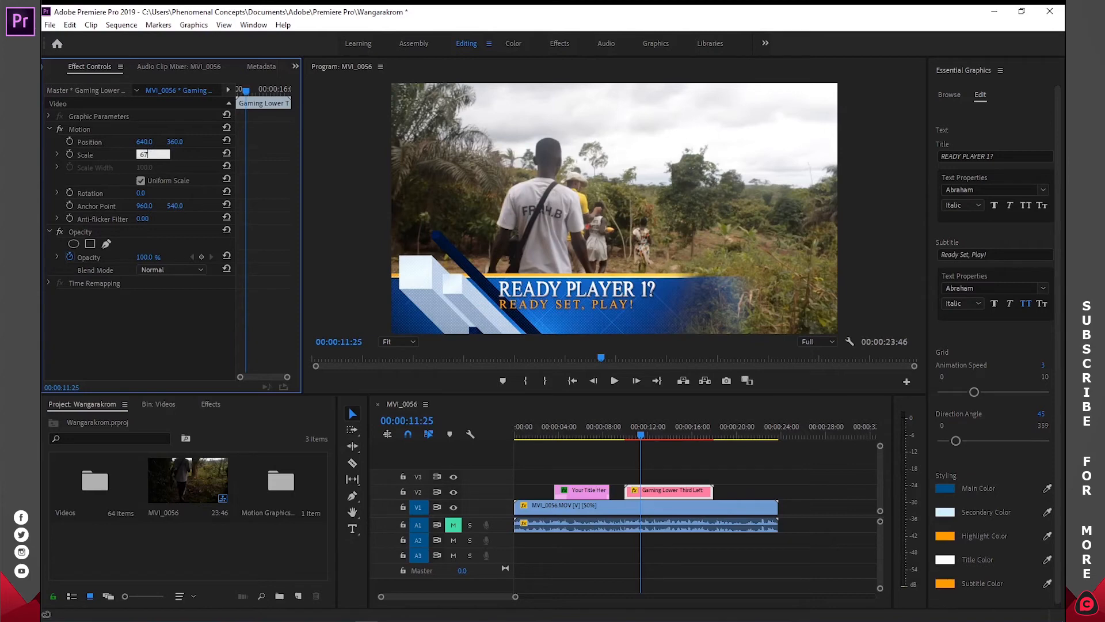
key(Return)
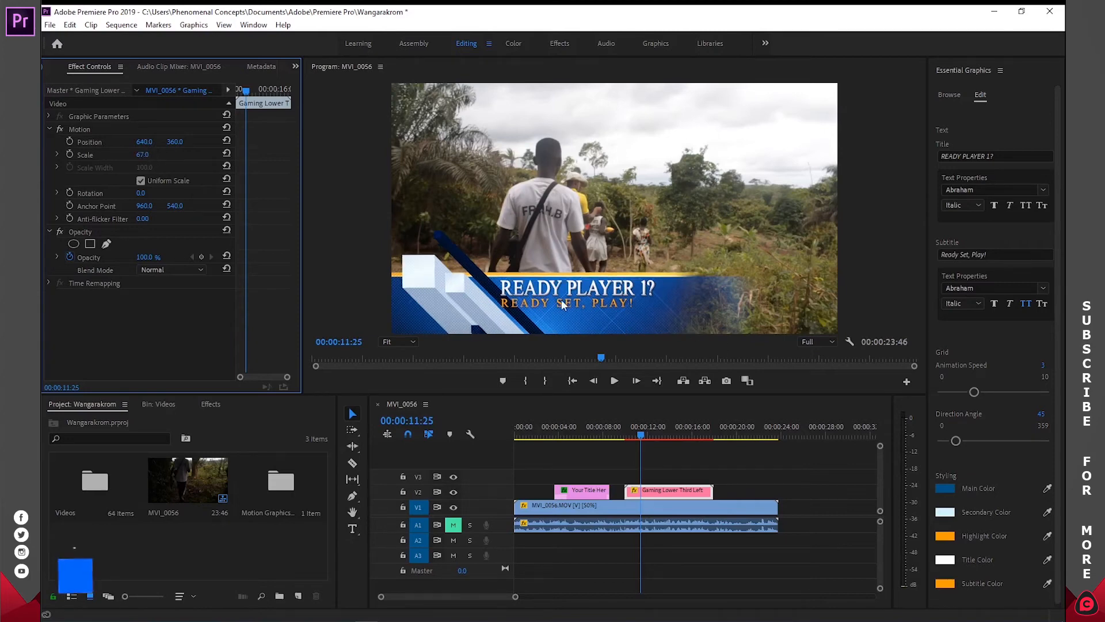
- Replace the lower third's "READY PLAYER 1?" title text with the person's full name
click(654, 492)
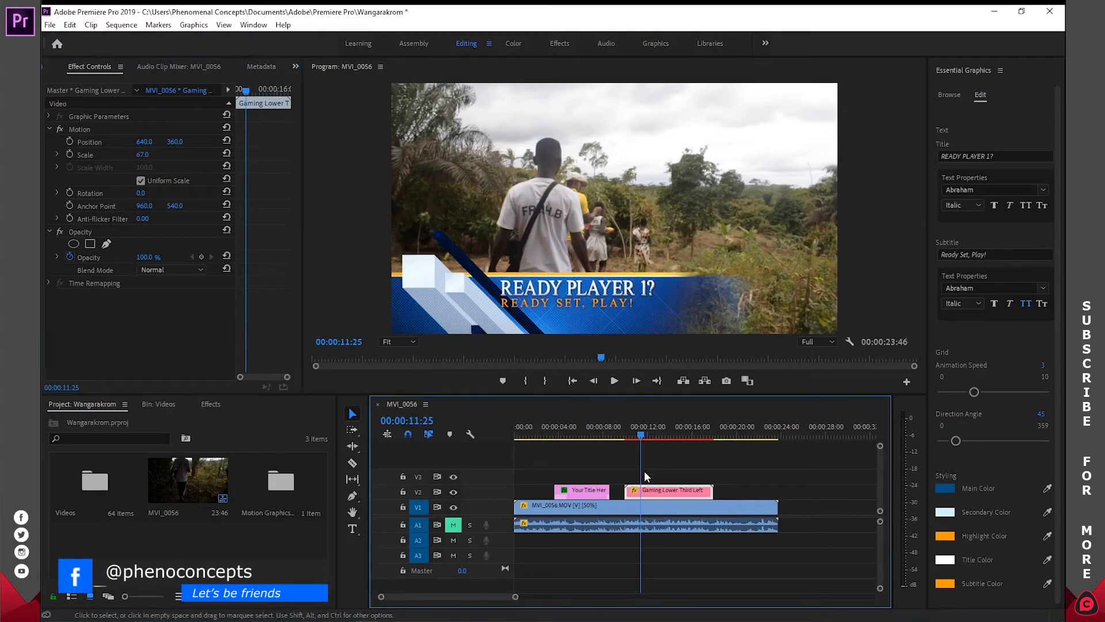
click(972, 155)
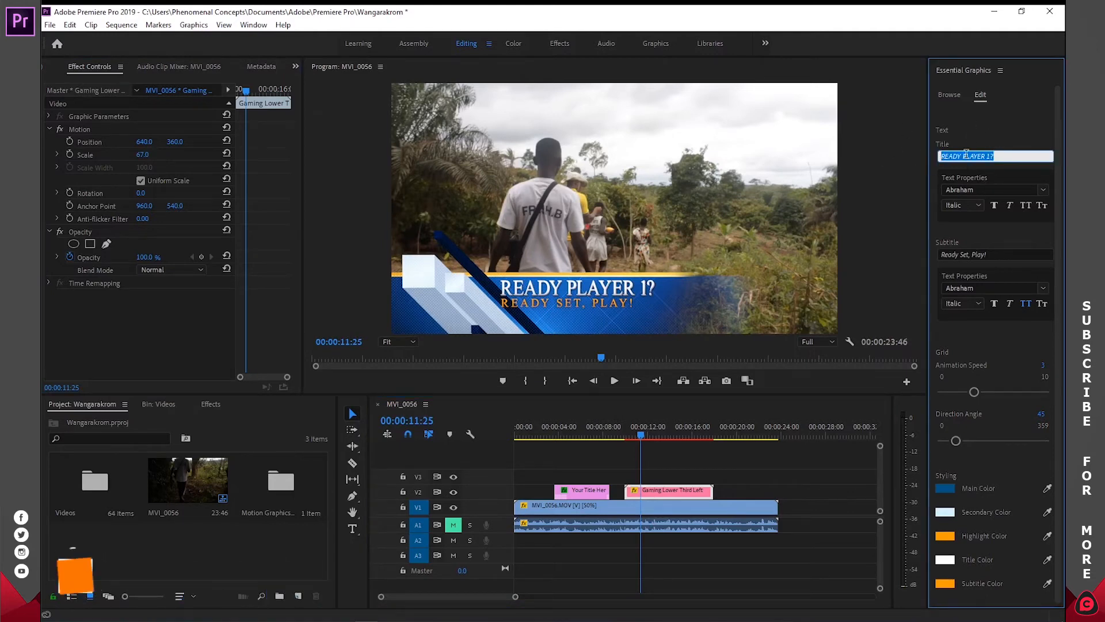
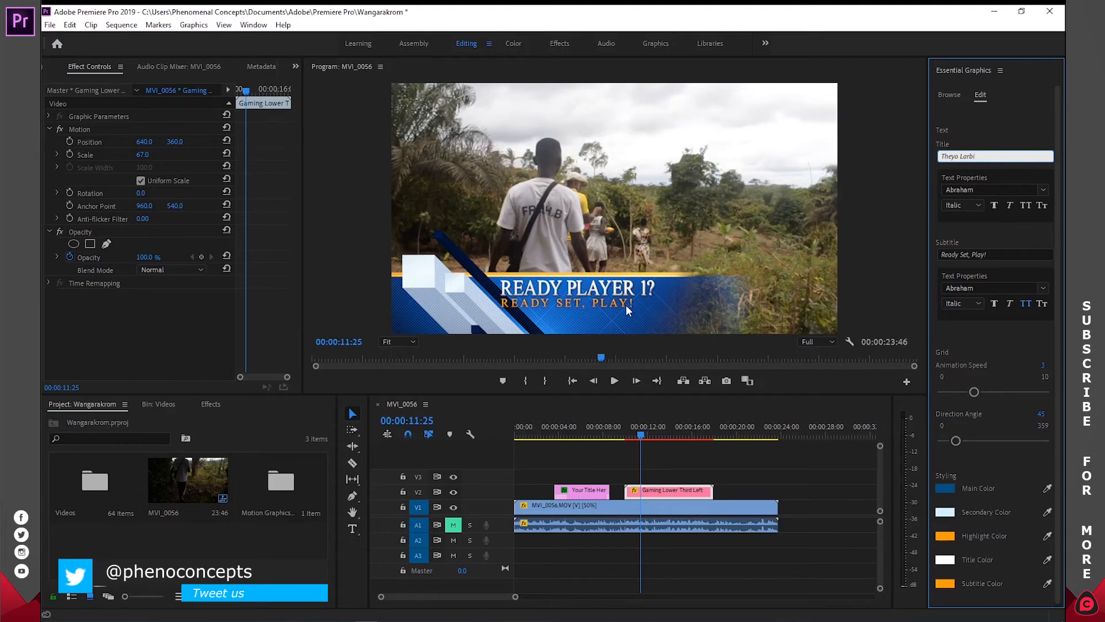
mouse_move(977, 156)
mouse_down()
mouse_move(949, 156)
mouse_move(989, 156)
mouse_up()
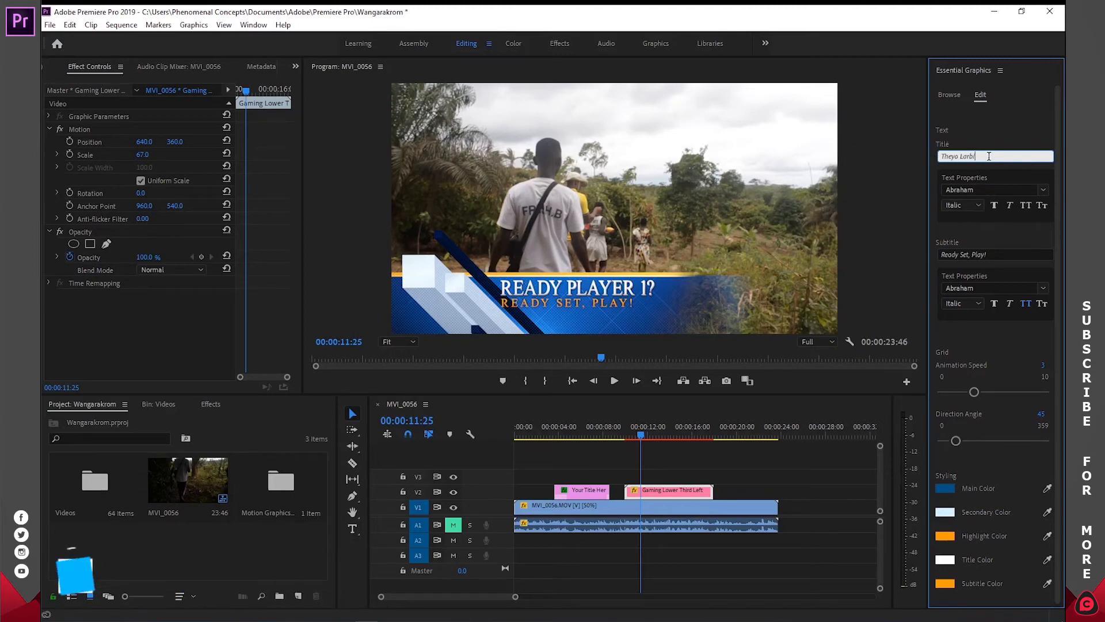
- Try Abraham Demo as the lower third's title font, and set it to Bell MT Regular instead
click(1043, 189)
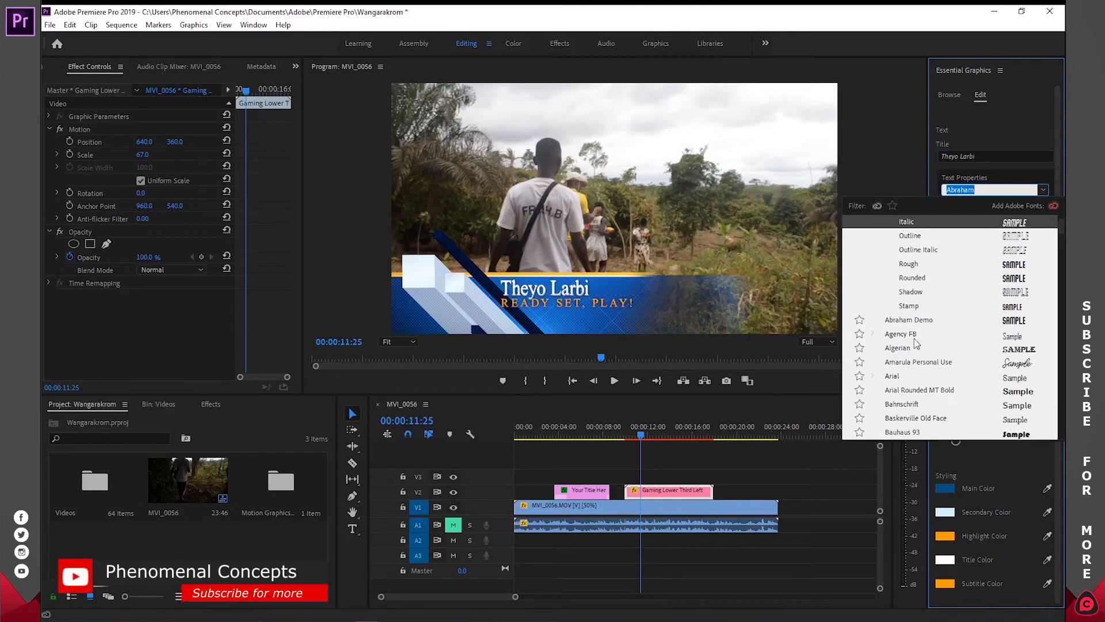
click(952, 321)
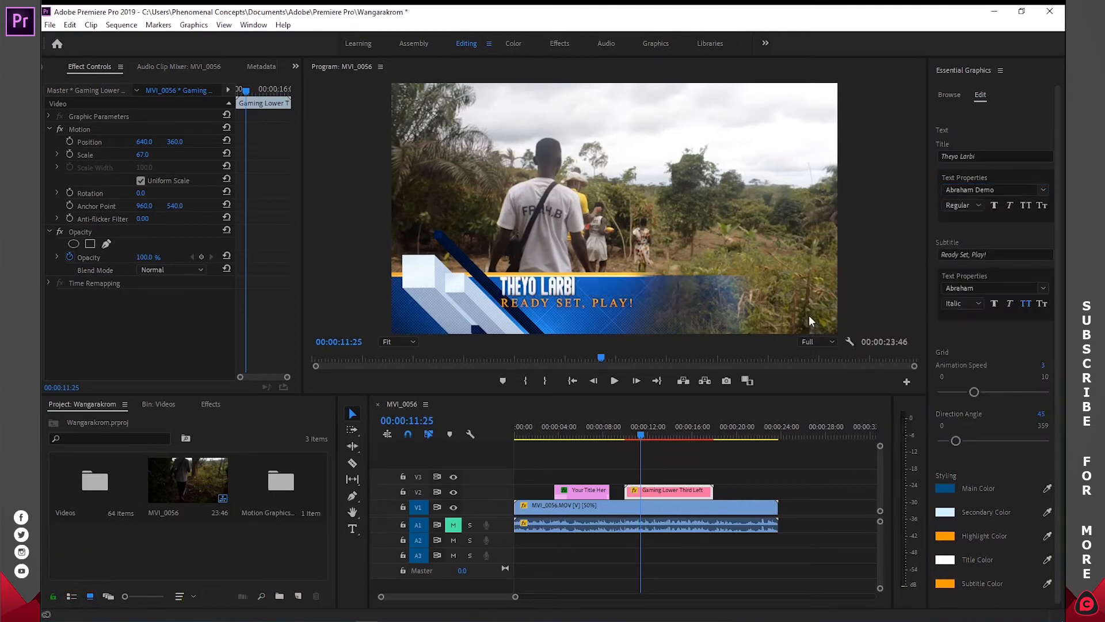
click(978, 191)
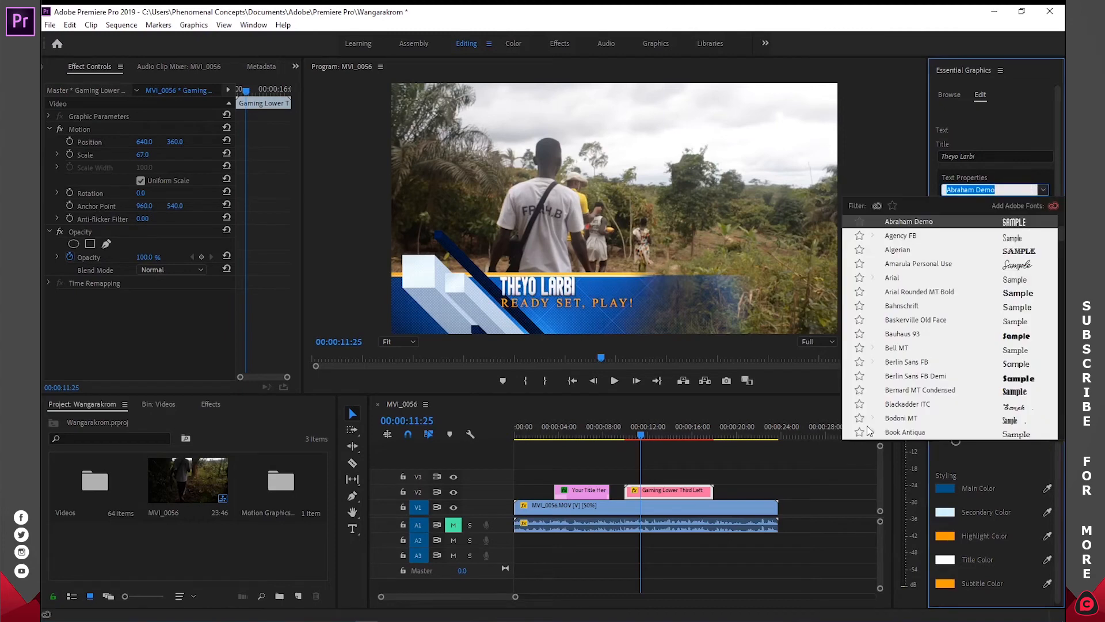
click(919, 348)
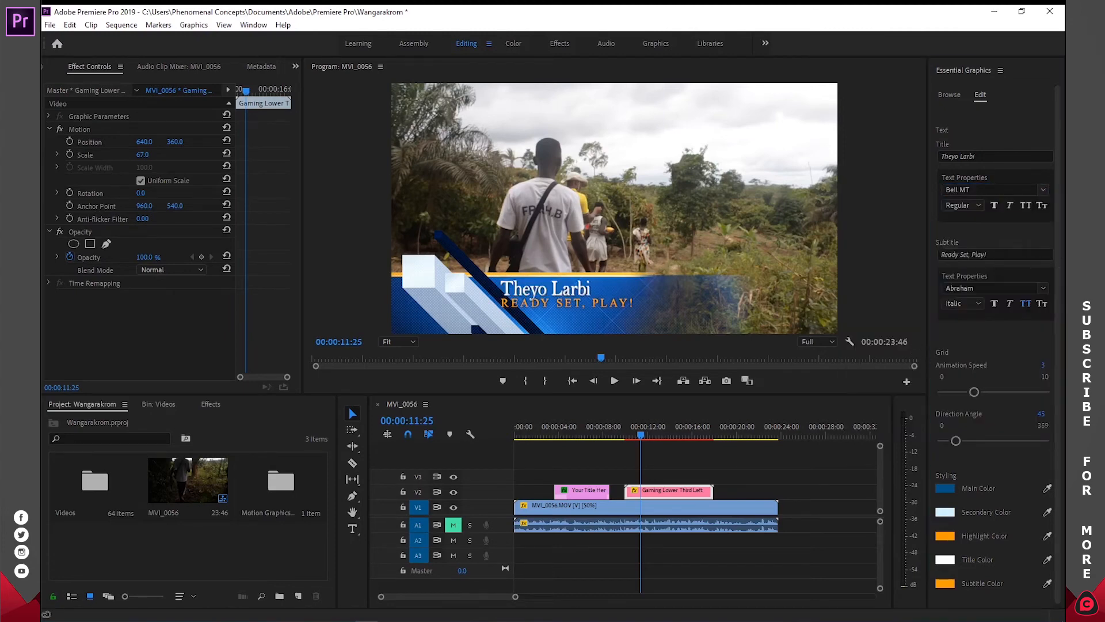
- Replace the lower third's subtitle with "dasdasd" and set its font to Abraham Outline Italic
click(1002, 254)
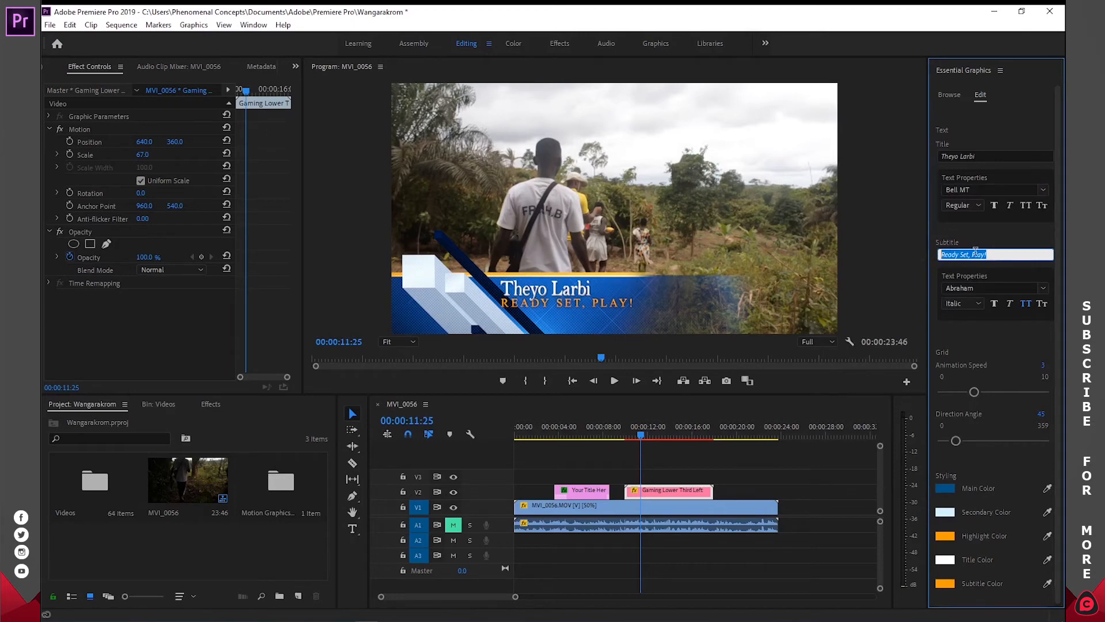
text(dasdasd)
click(986, 288)
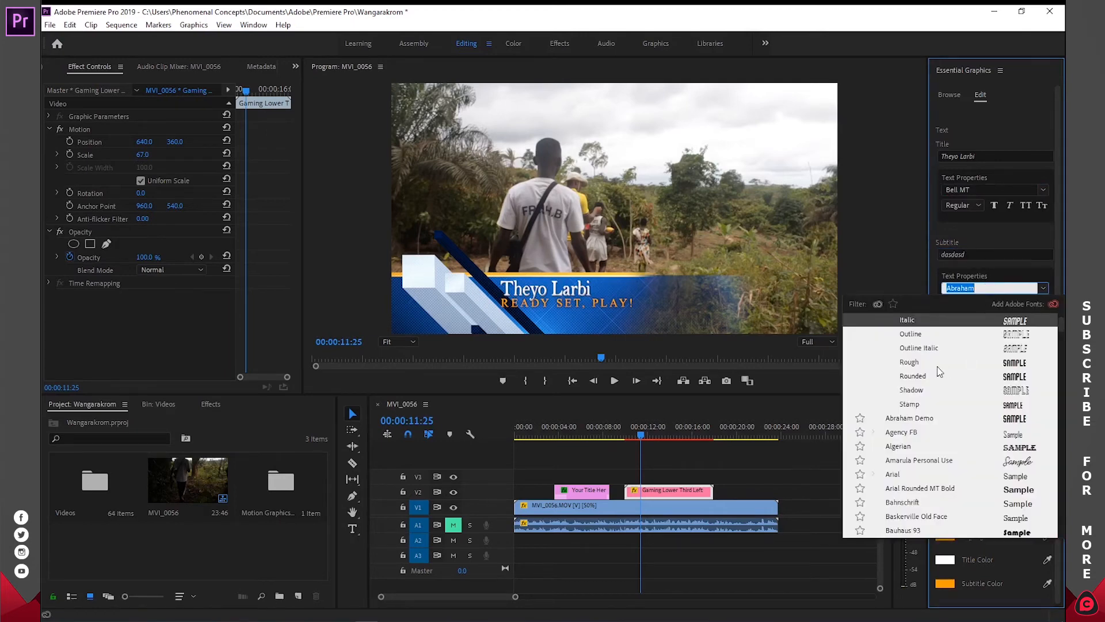
click(931, 348)
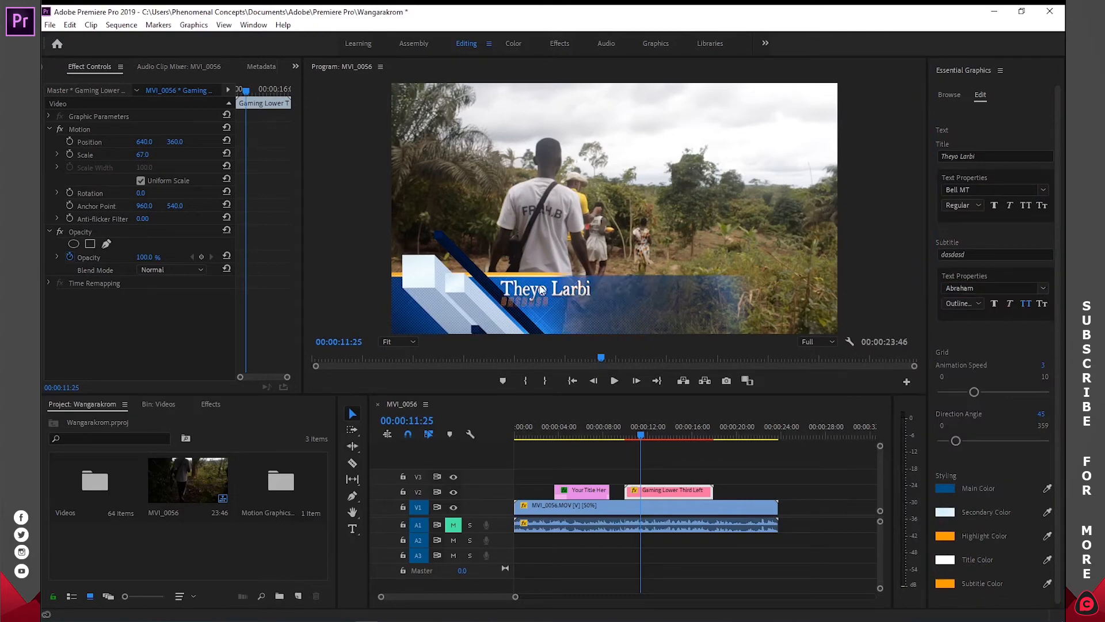
- Play the customized lower third animation from just before its clip on V2, and stop playback
scroll(1016, 373, down, 1)
click(620, 428)
key(space)
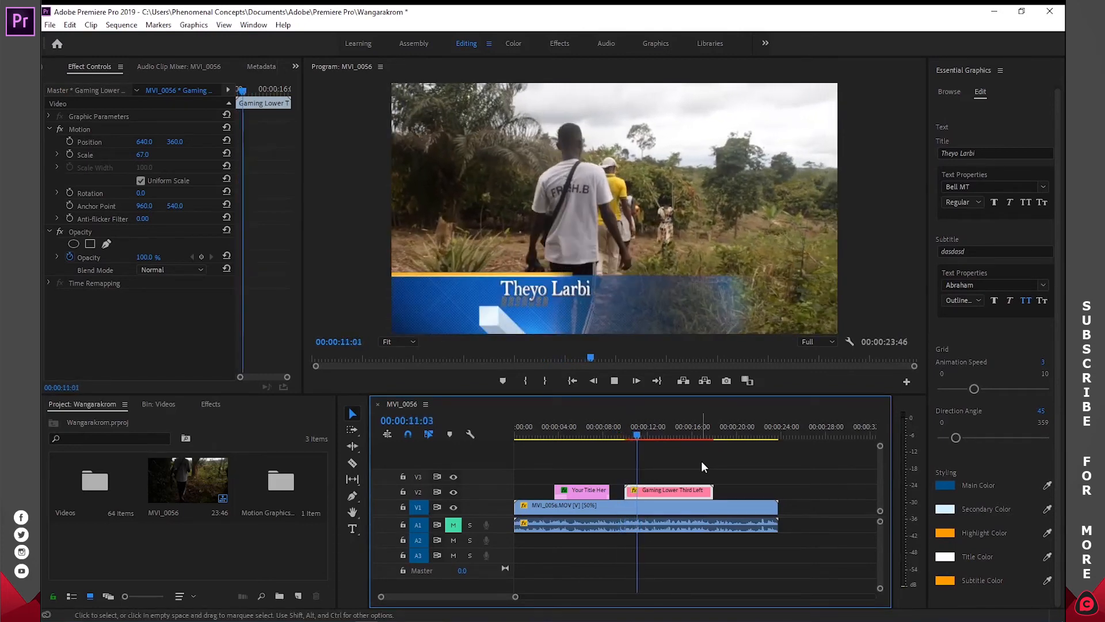
key(space)
- Lower the program monitor's playback resolution to 1/2 and replay the lower third from just before its clip
click(807, 344)
click(815, 367)
click(620, 436)
key(space)
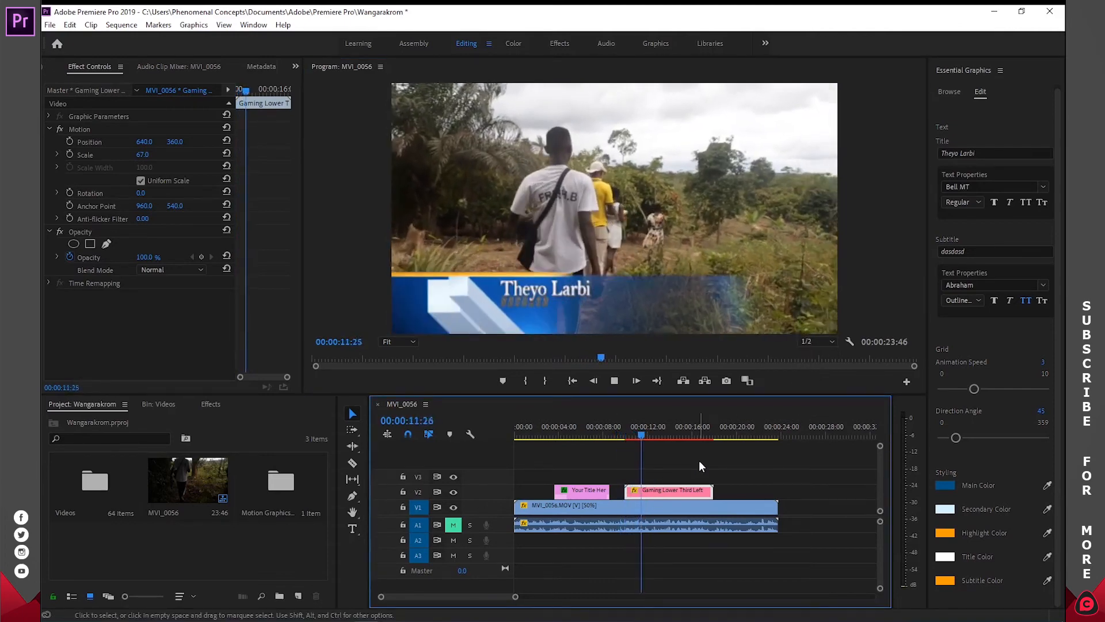
- Stop playback and lower the grid animation speed of the Gaming Lower Third Left graphic to 1
key(space)
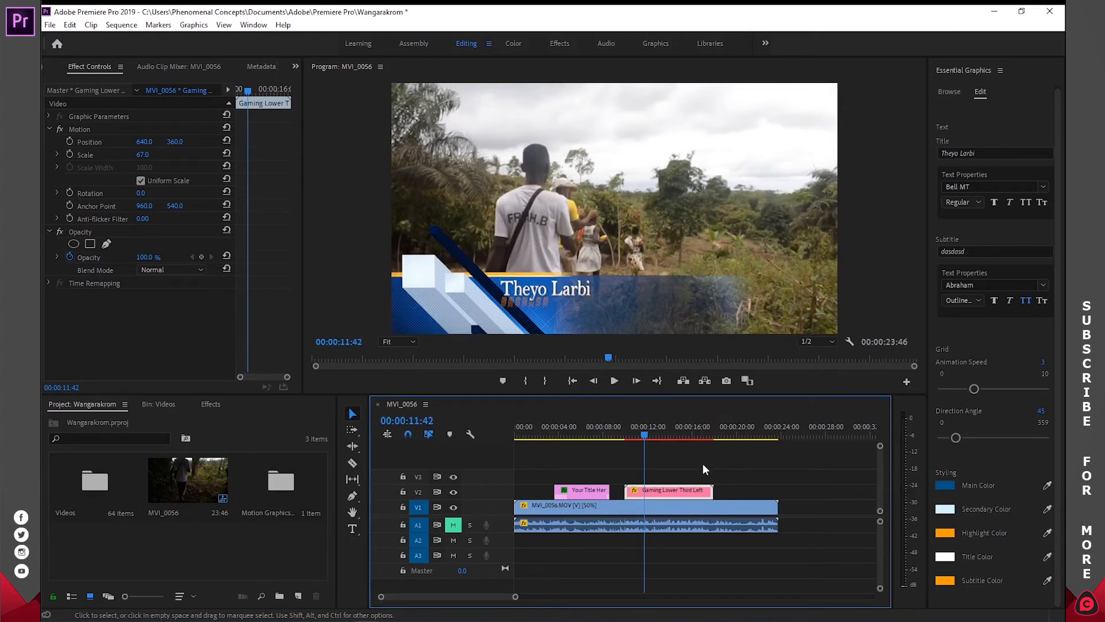
drag(974, 388, 955, 389)
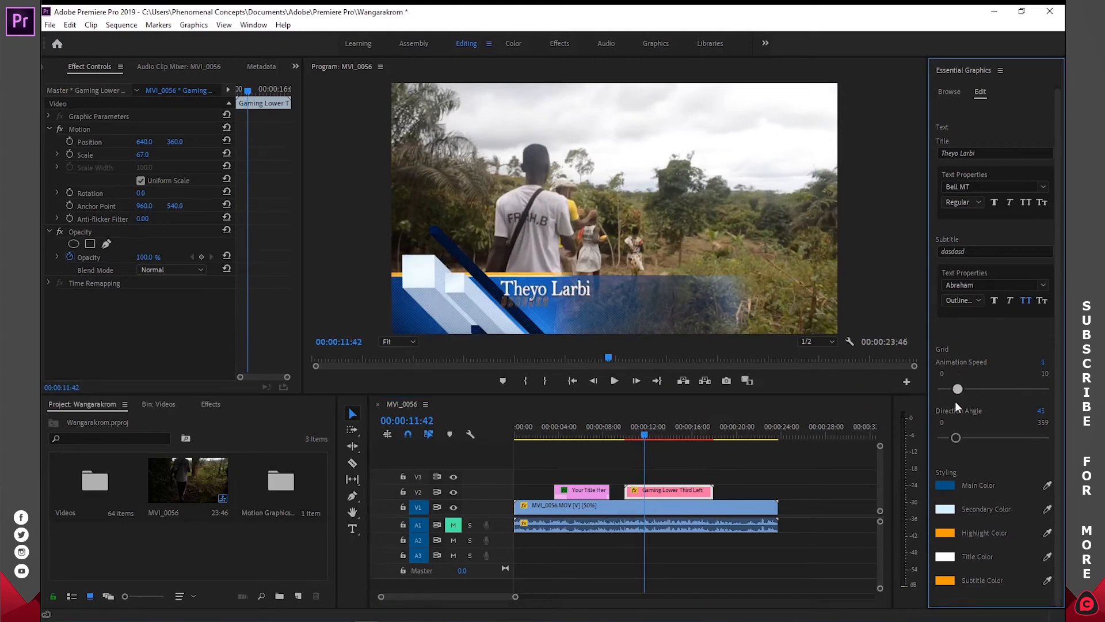
drag(1056, 400, 955, 400)
mouse_move(957, 440)
mouse_down()
mouse_move(978, 436)
mouse_move(956, 438)
mouse_up()
- Find the News Intro template and place it on V2 after the Gaming Lower Third Left clip
click(950, 93)
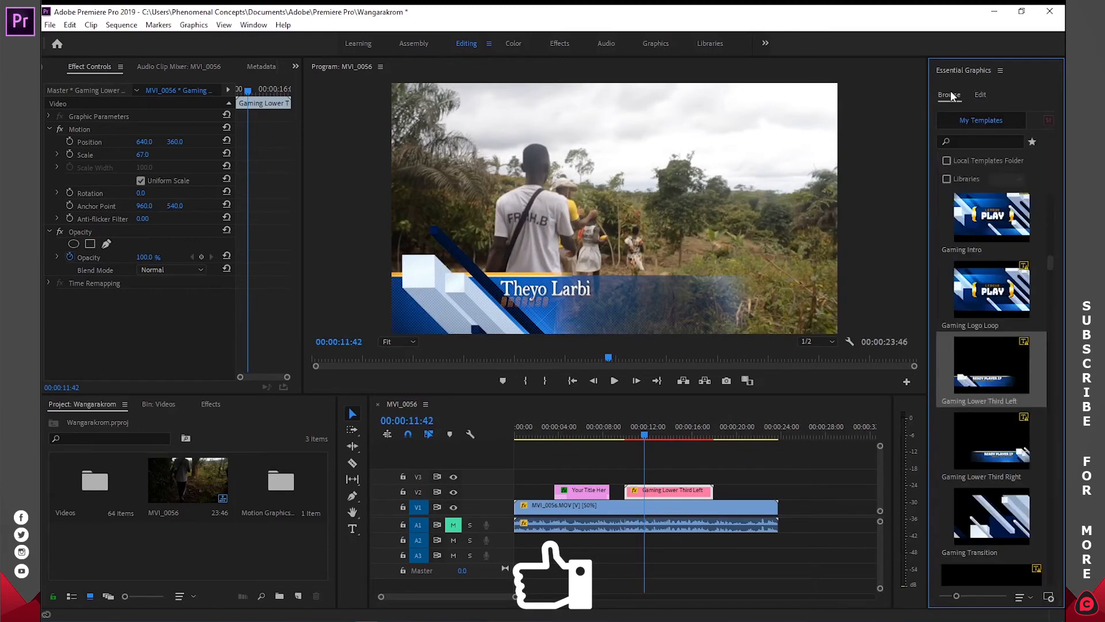
drag(1046, 261, 1052, 281)
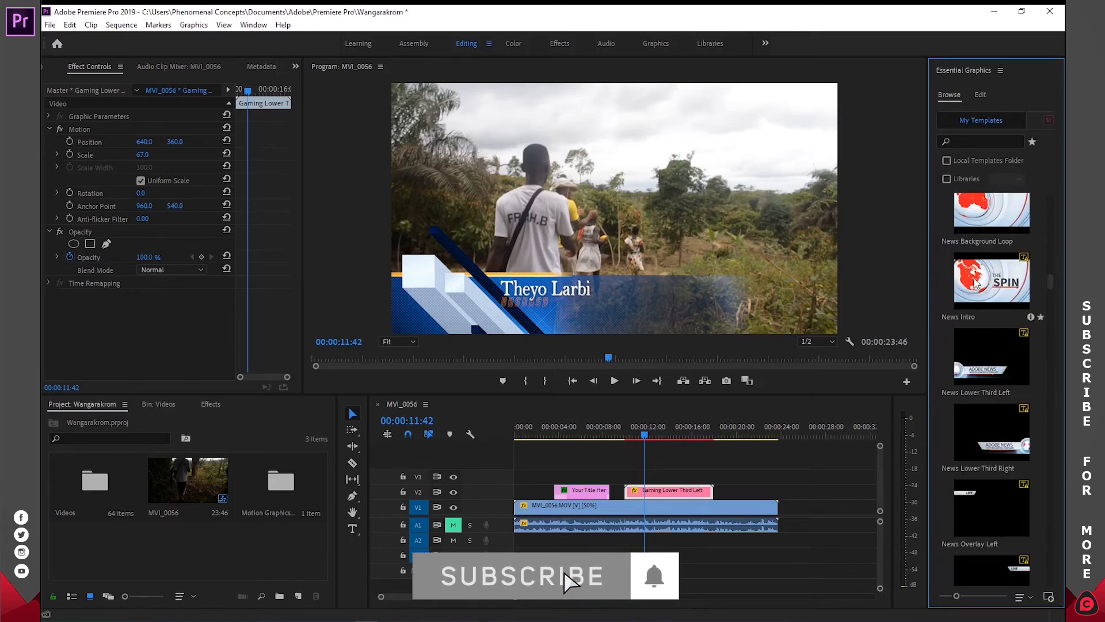
drag(786, 443, 754, 490)
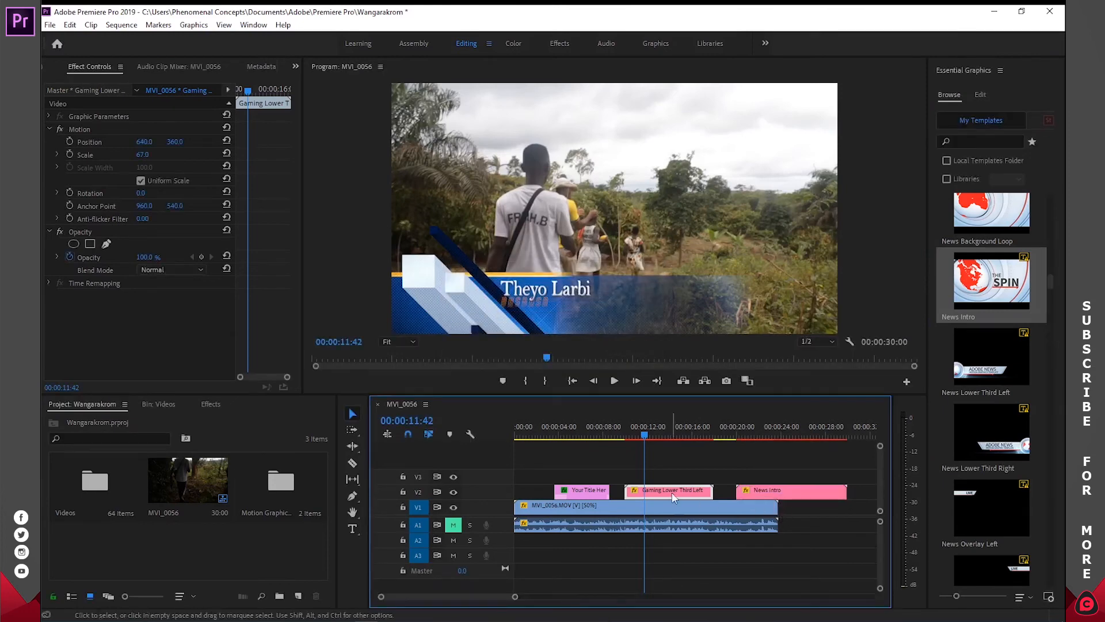
- Shift the V2 graphics earlier: title at the sequence start, lower third directly after it, and News Intro ending with the video clip
drag(588, 490, 547, 490)
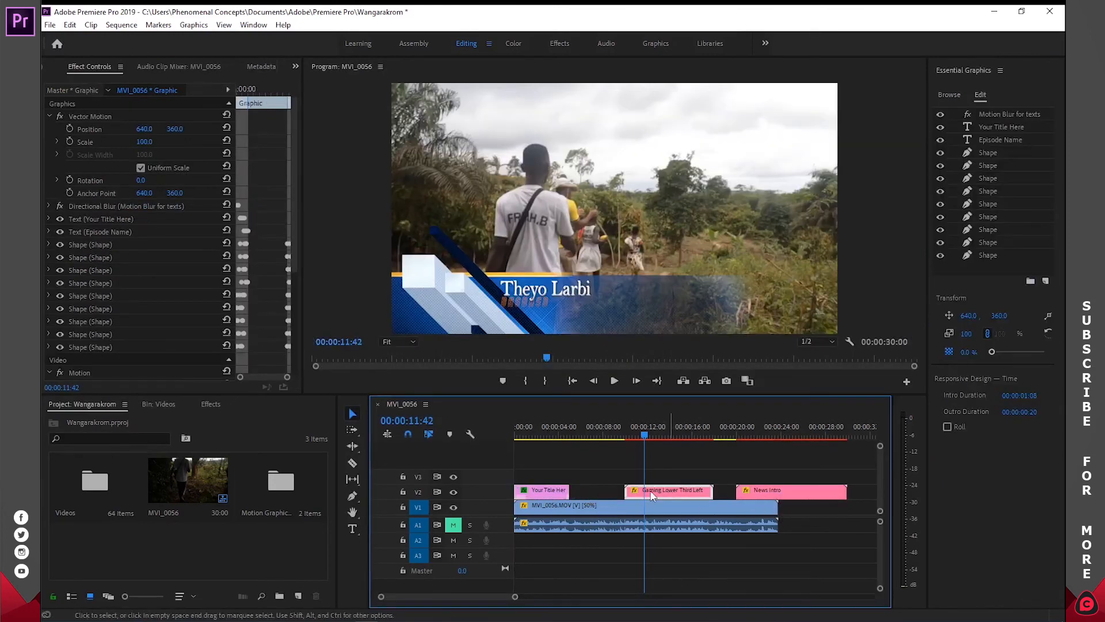
click(654, 489)
drag(655, 489, 598, 489)
drag(704, 492, 677, 491)
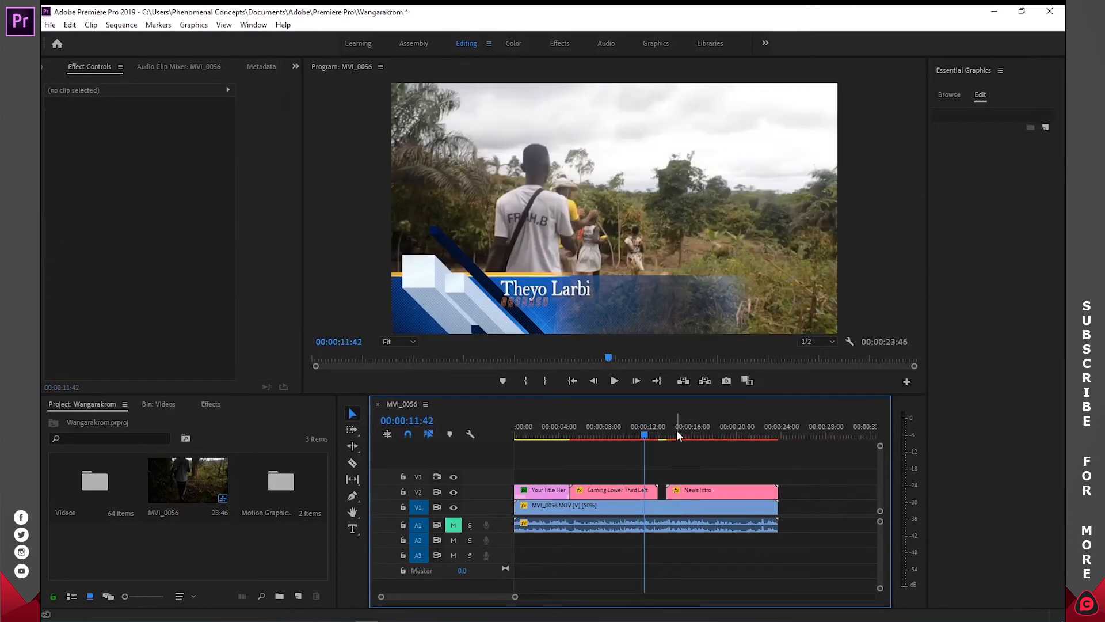
- Show the News Intro at 00:00:16:25 and set its scale to 67 so the graphic fits the frame
click(661, 431)
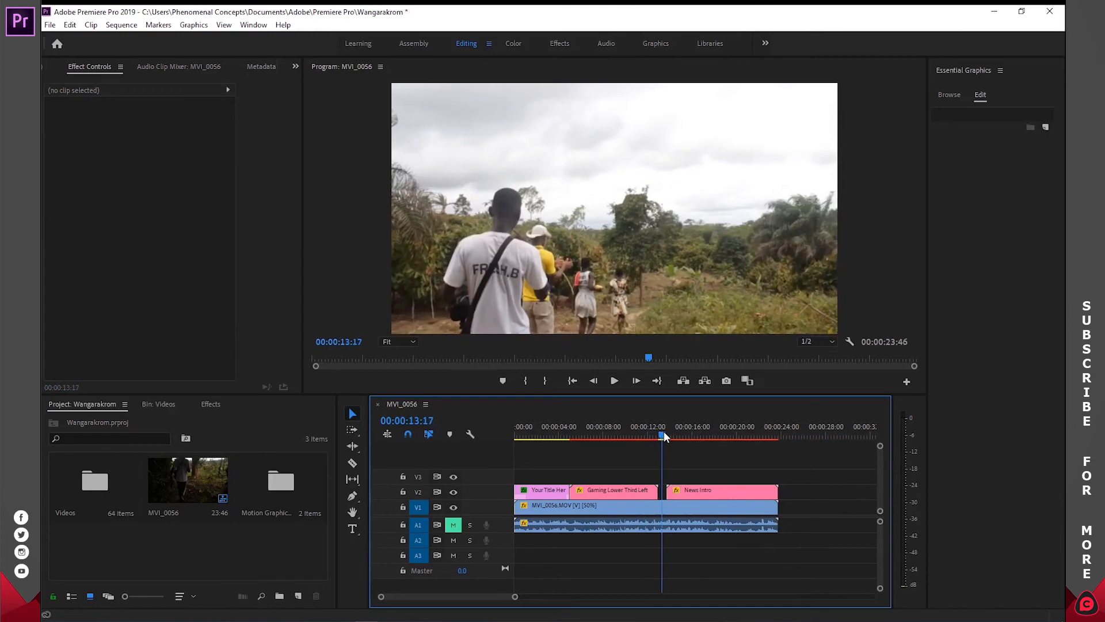
drag(664, 430, 697, 433)
click(727, 490)
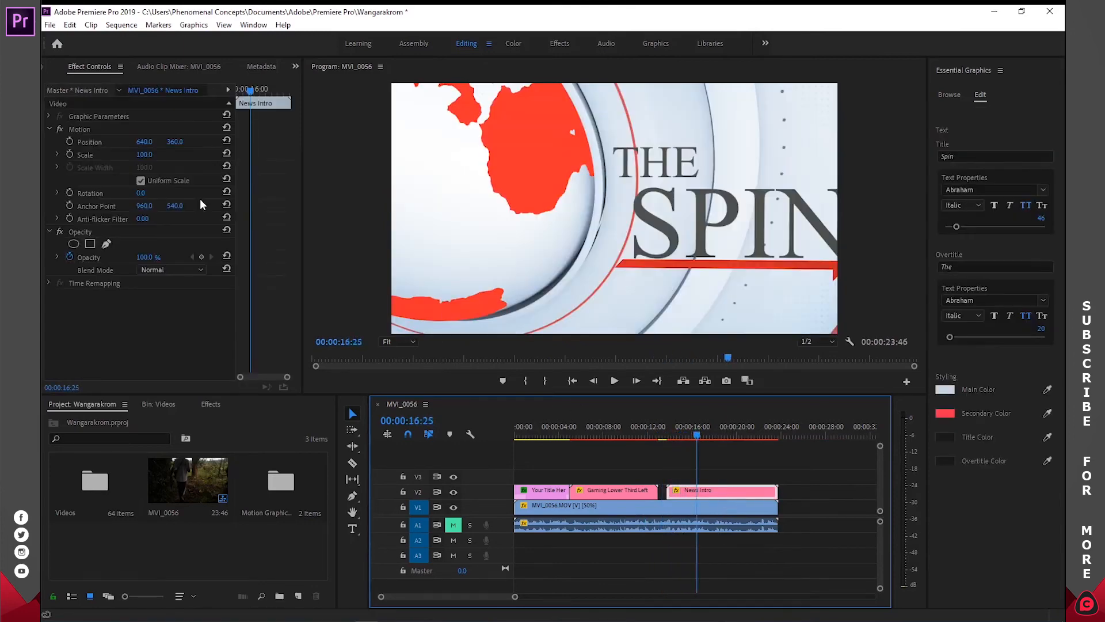
click(147, 155)
text(67)
key(Return)
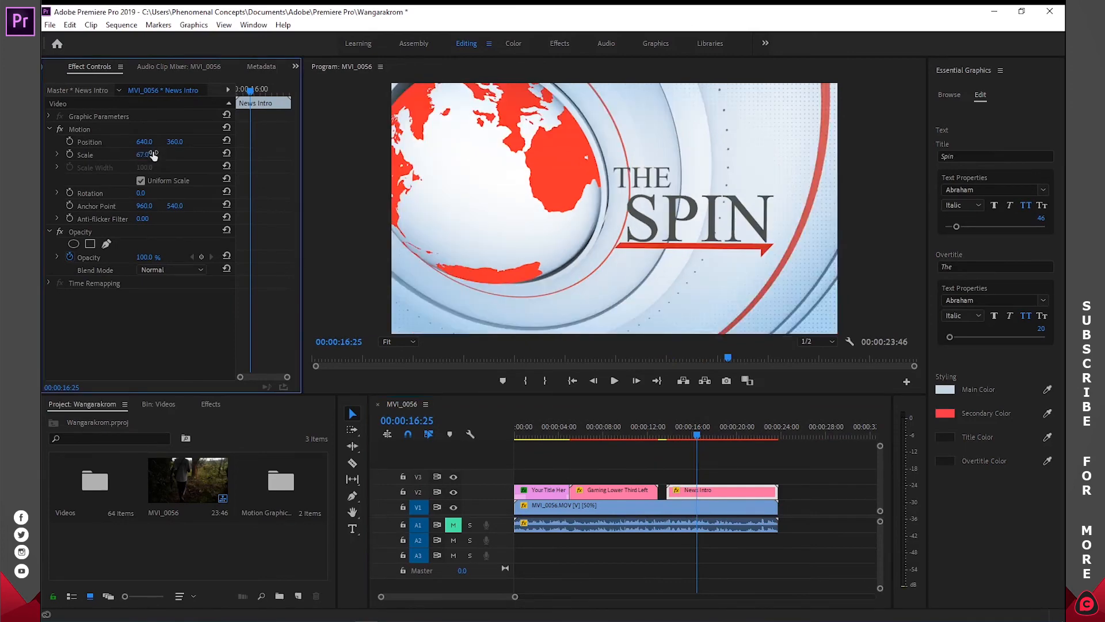
- Try a scale of 62 on the News Intro clip, and undo the change
click(144, 155)
text(62)
key(Return)
key(ctrl+z)
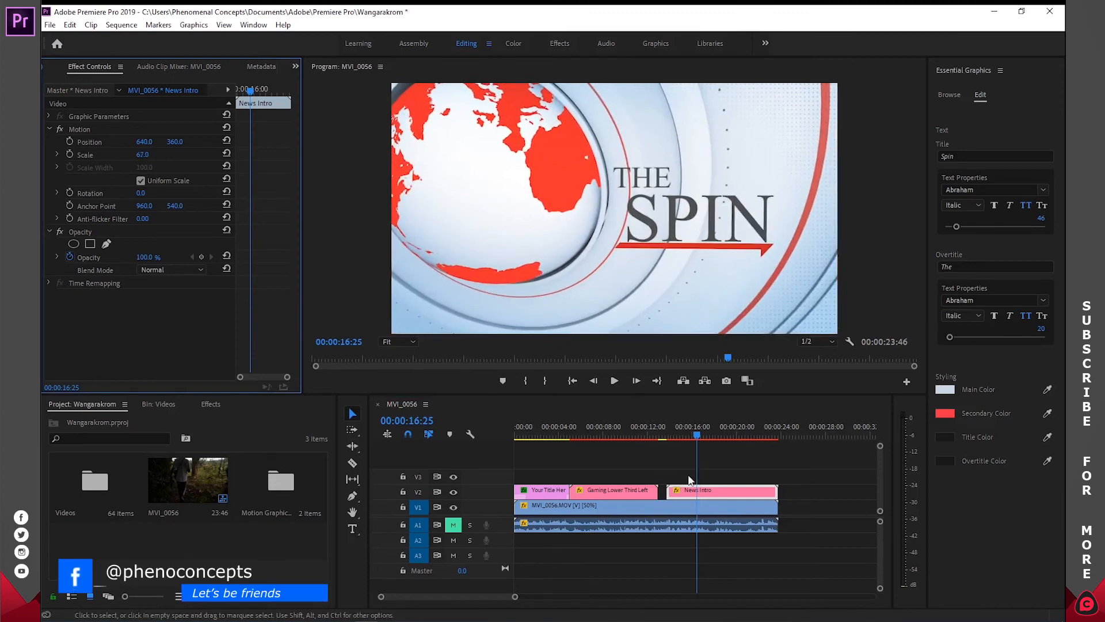
- Review the template library and scrub through the News Intro animation up to 00:00:18:50
click(949, 94)
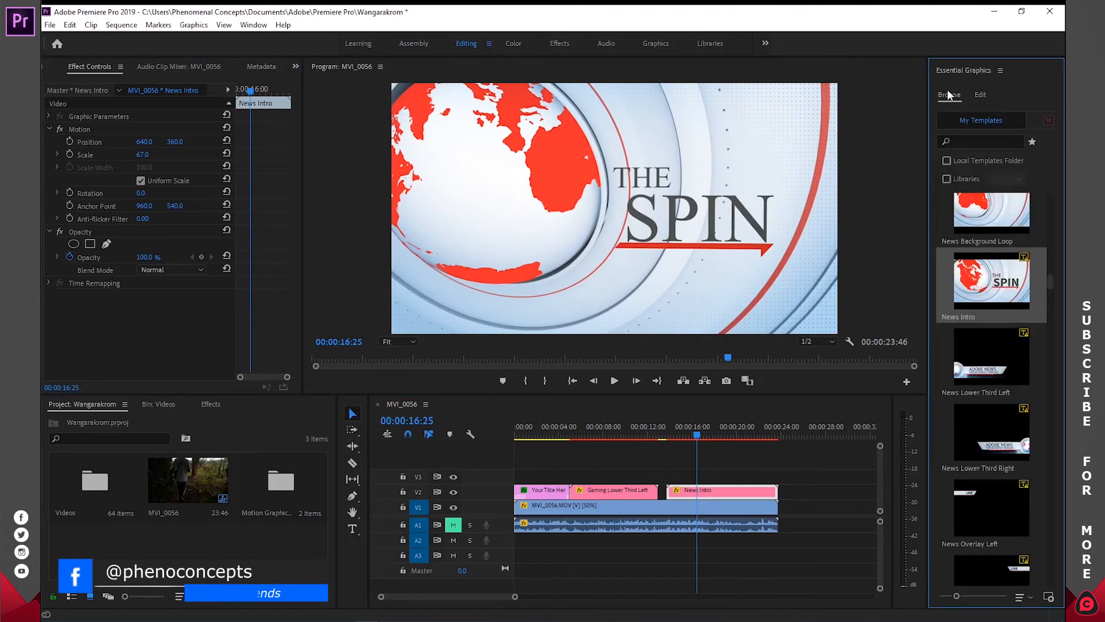
mouse_move(980, 217)
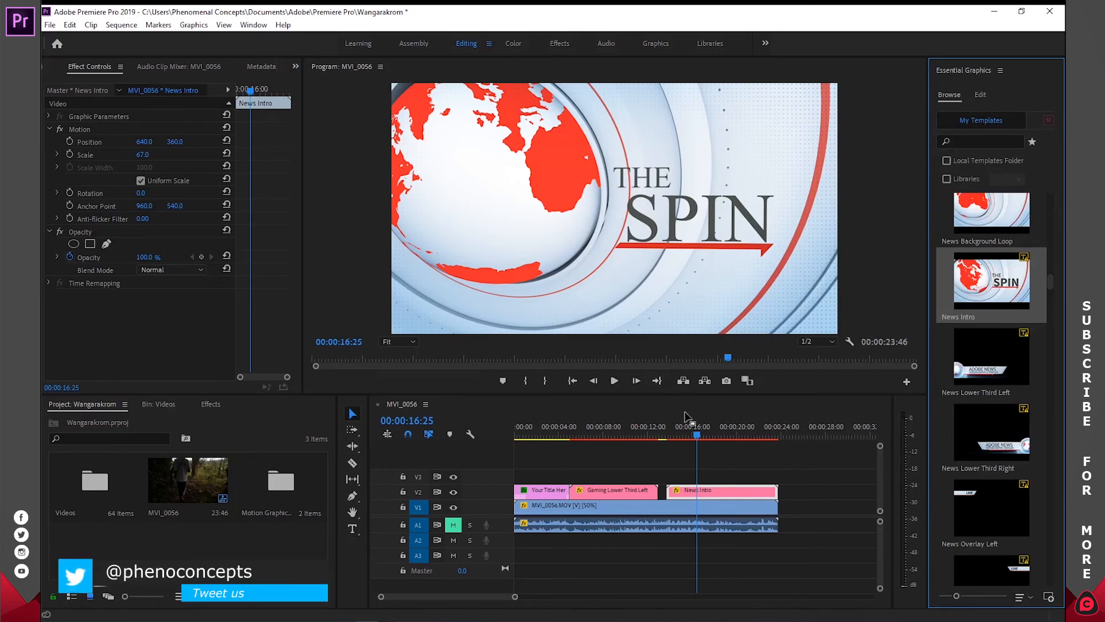
mouse_move(694, 429)
mouse_down()
mouse_move(681, 430)
mouse_move(705, 430)
mouse_up()
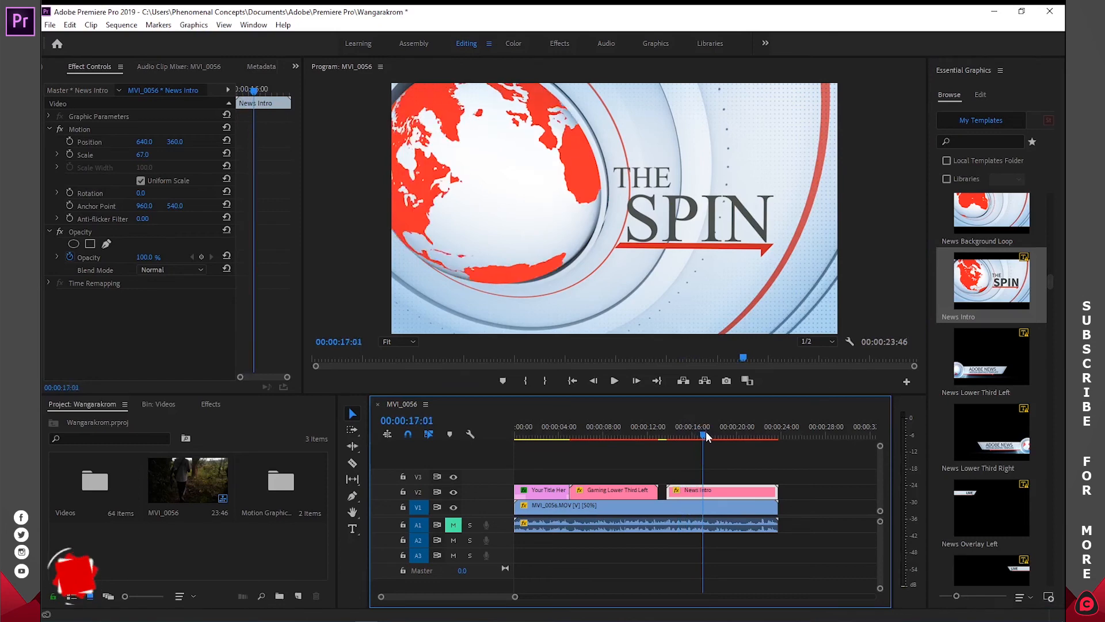
drag(704, 430, 725, 431)
- Set the News Intro title to "News" and replace the overtitle with the person's full name
click(978, 95)
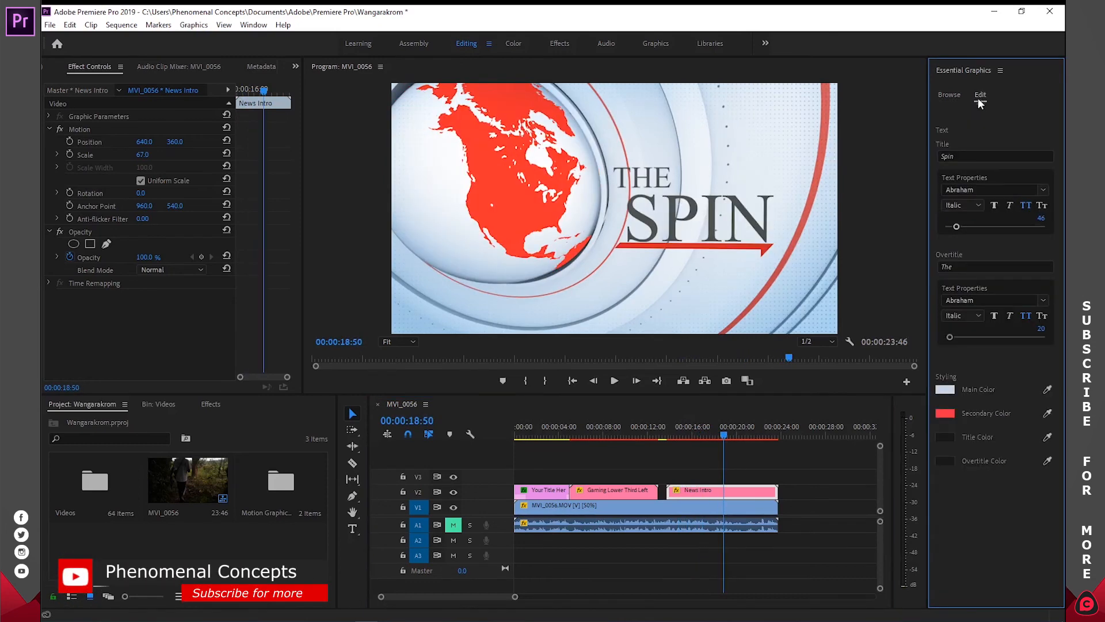
click(970, 157)
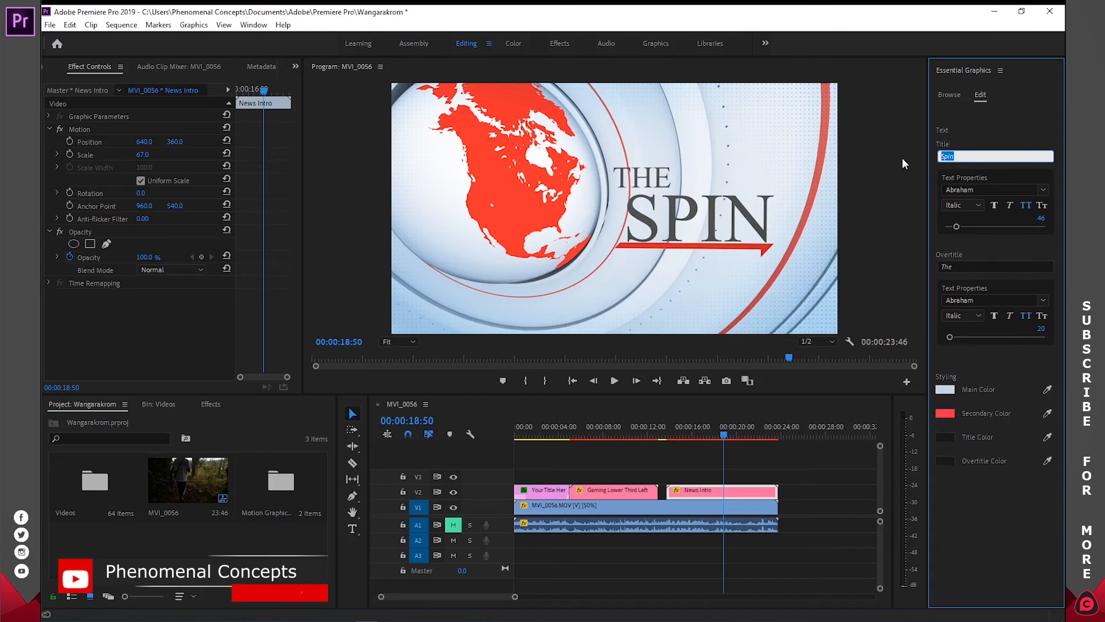
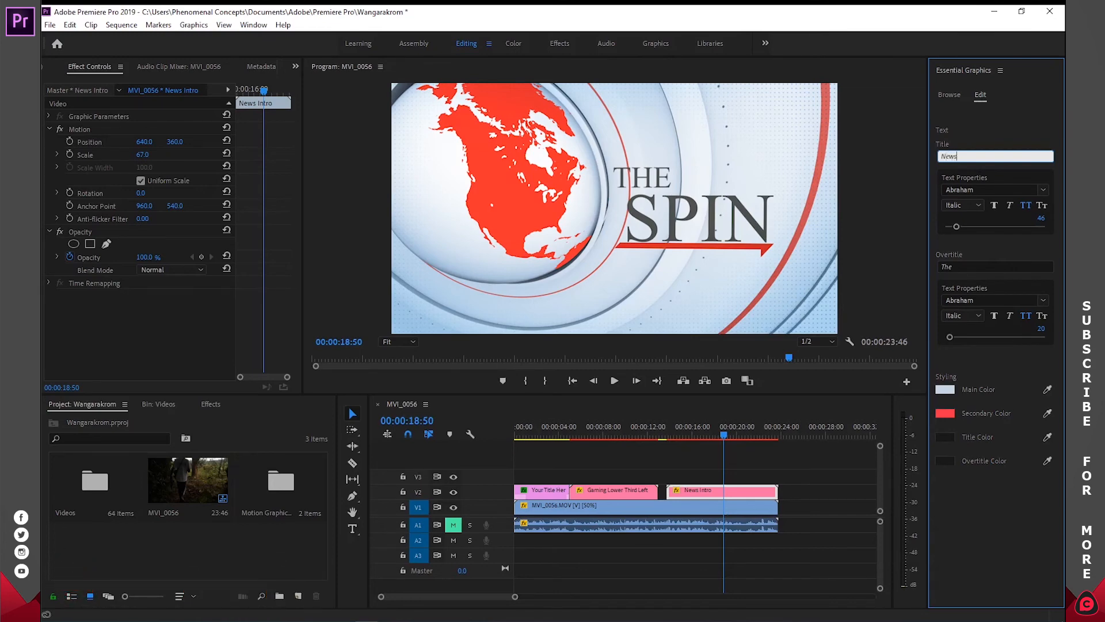
click(969, 266)
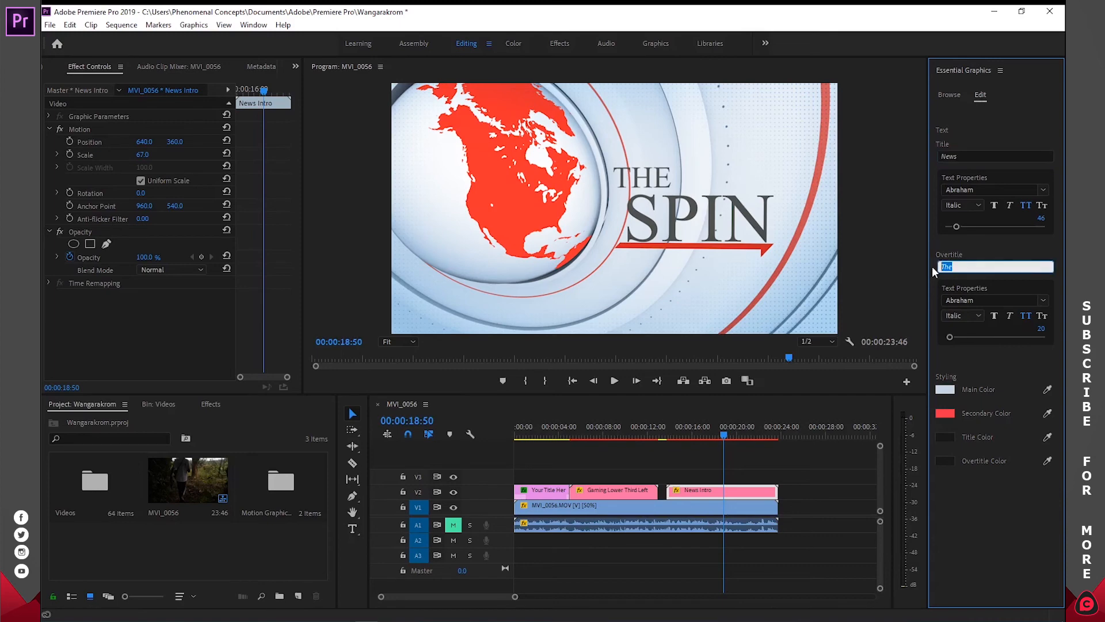
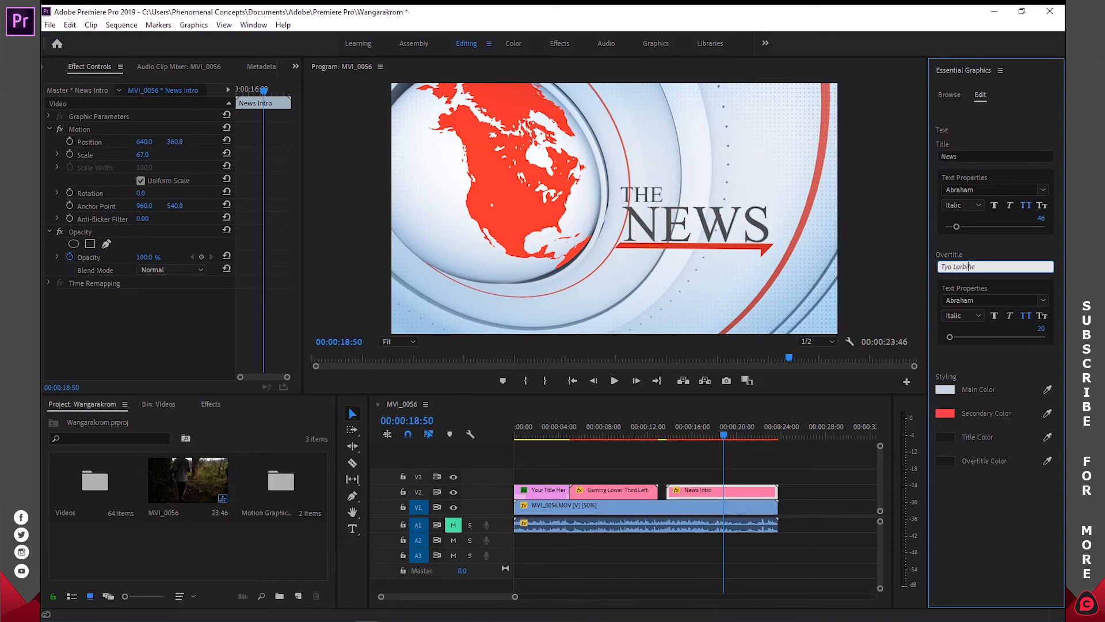
click(948, 390)
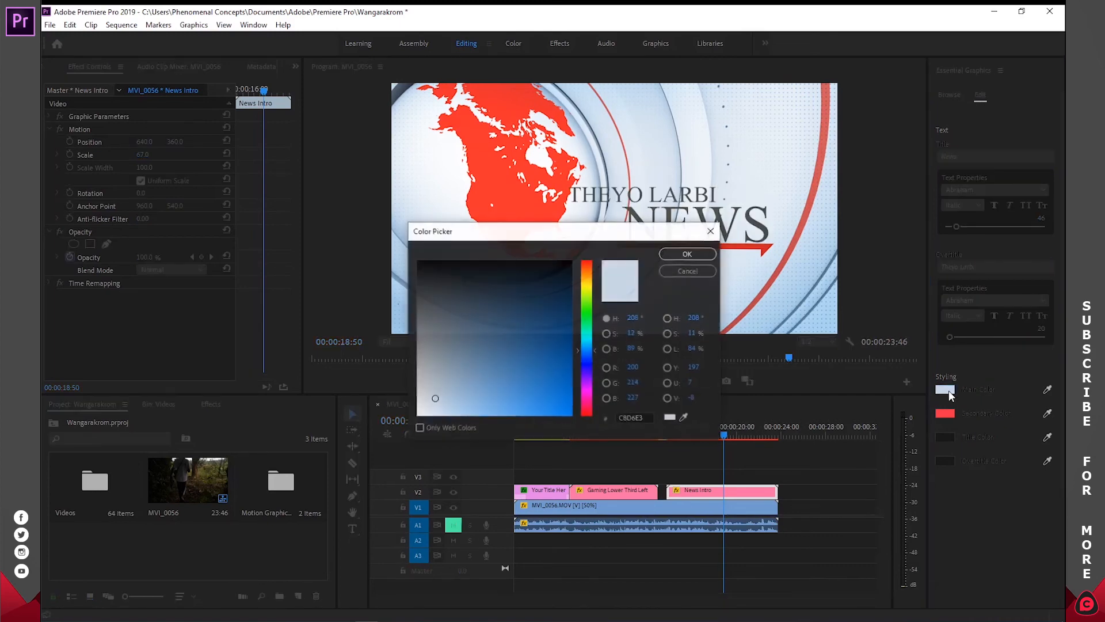
drag(583, 238, 907, 111)
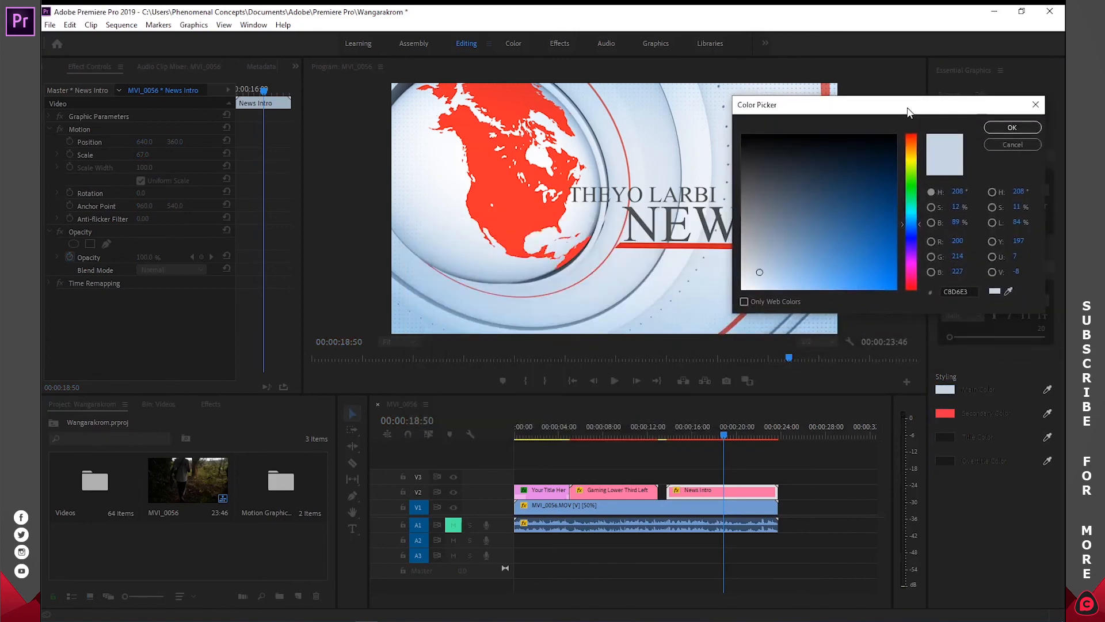
drag(828, 236, 845, 248)
click(991, 143)
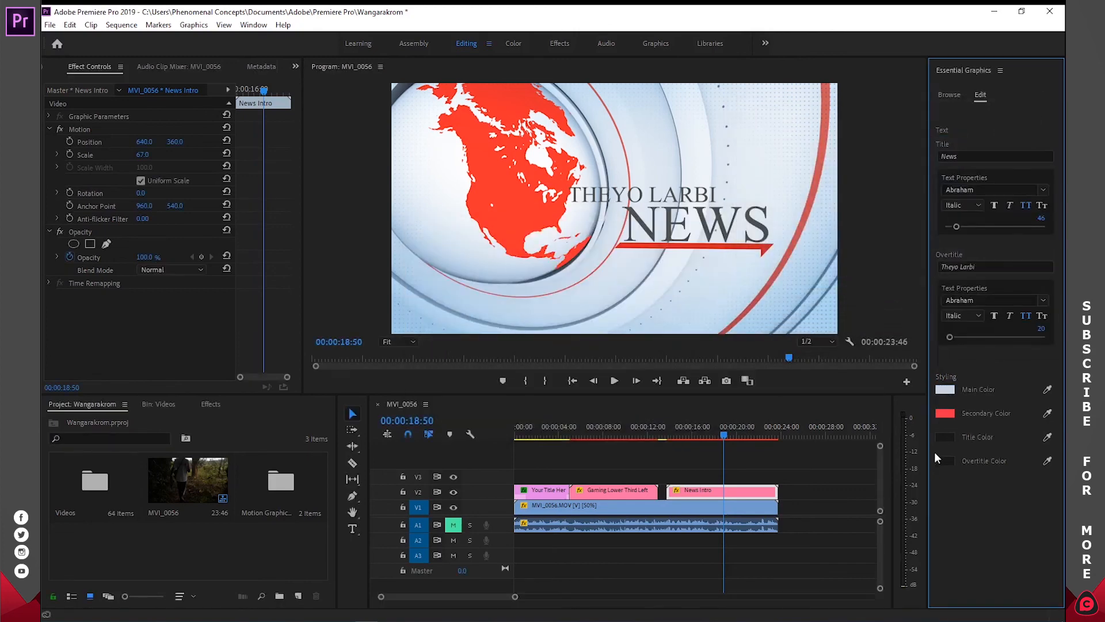
- Change the News Intro's secondary color to blue 175CCF
click(945, 413)
drag(587, 237, 940, 52)
mouse_move(942, 175)
mouse_down()
mouse_move(943, 155)
mouse_move(942, 168)
mouse_up()
click(906, 206)
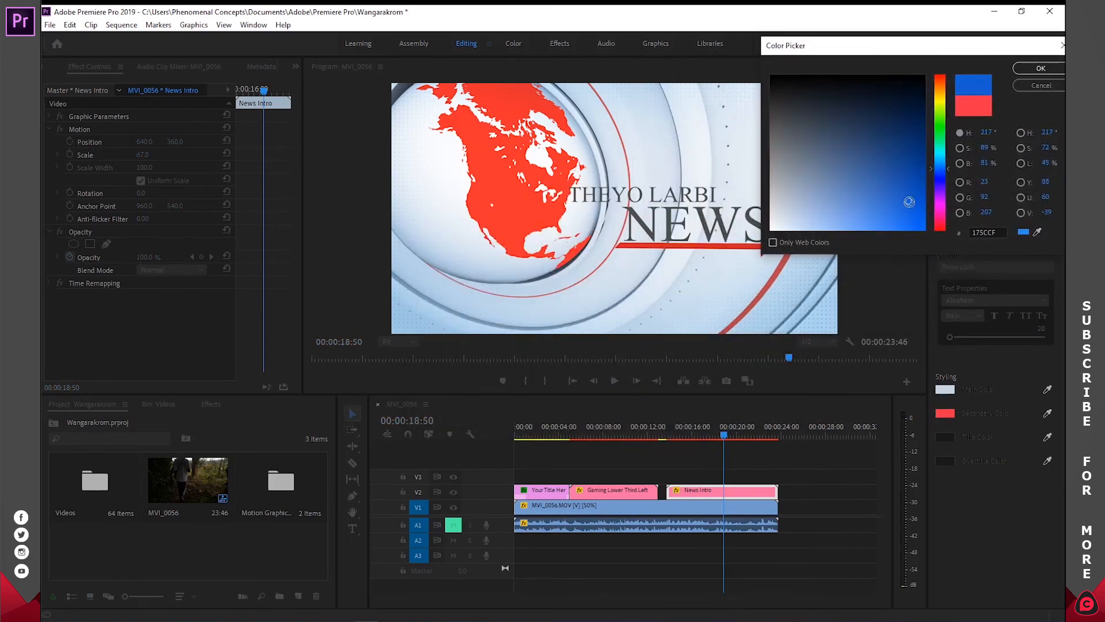
click(1041, 70)
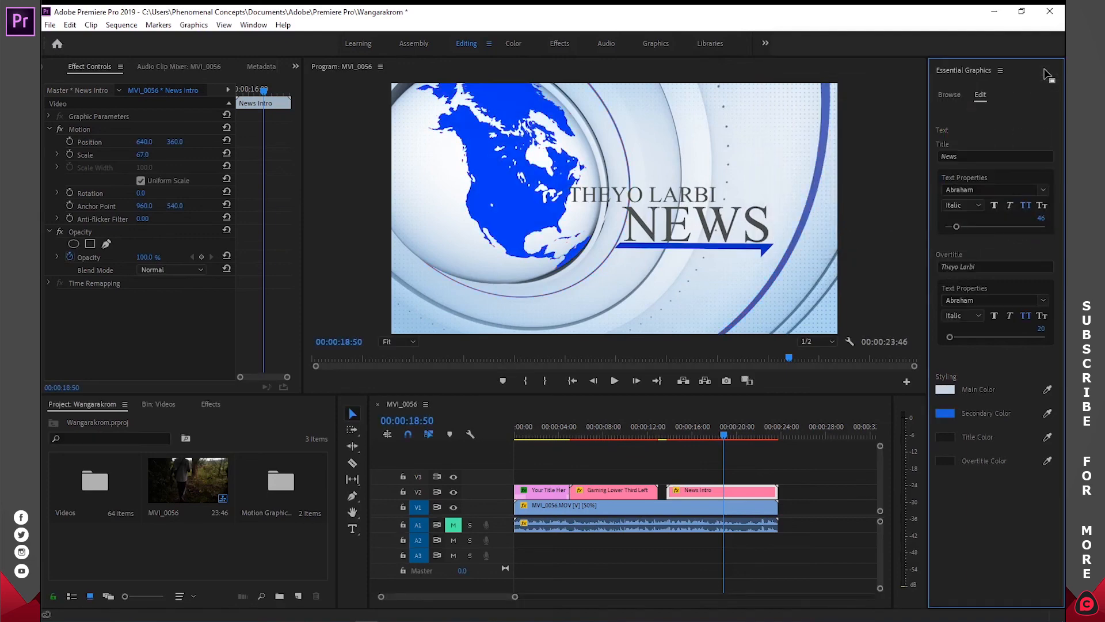